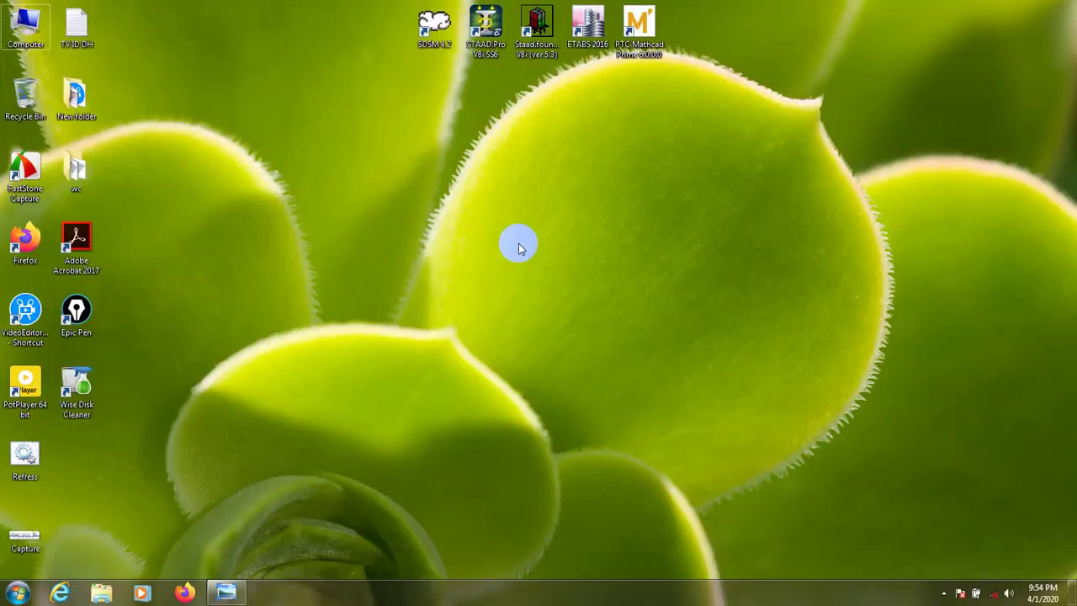
Start STAAD.Pro and create a Space model named "T-Beam Analysis and design" in foot and kilopound units, opening with Add Beam.
click(475, 37)
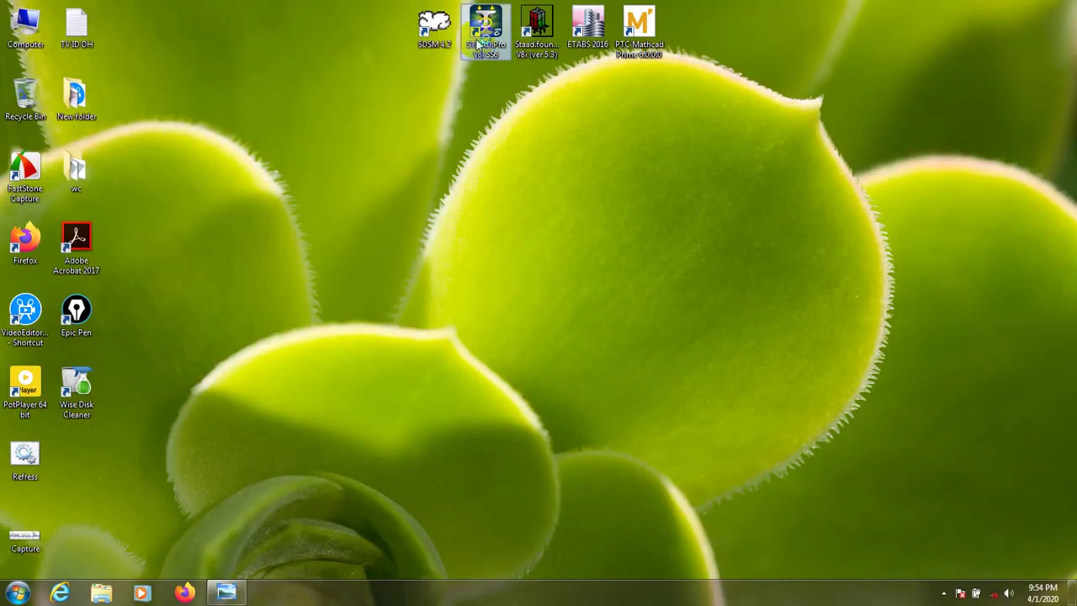
double_click(477, 38)
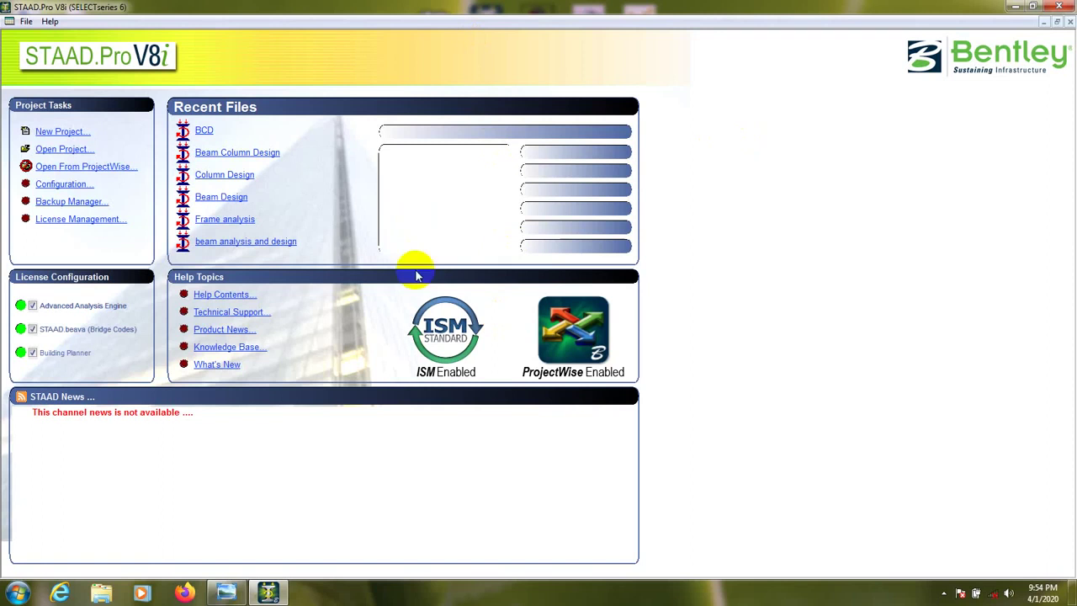
click(44, 136)
mouse_move(522, 145)
mouse_down()
mouse_move(536, 144)
mouse_move(520, 128)
mouse_up()
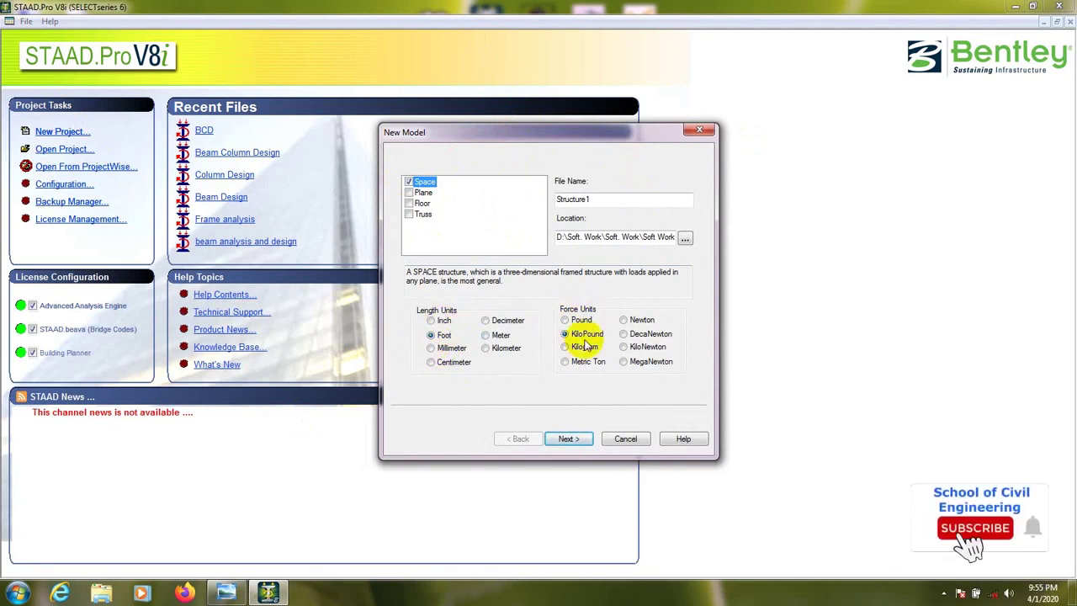
double_click(590, 200)
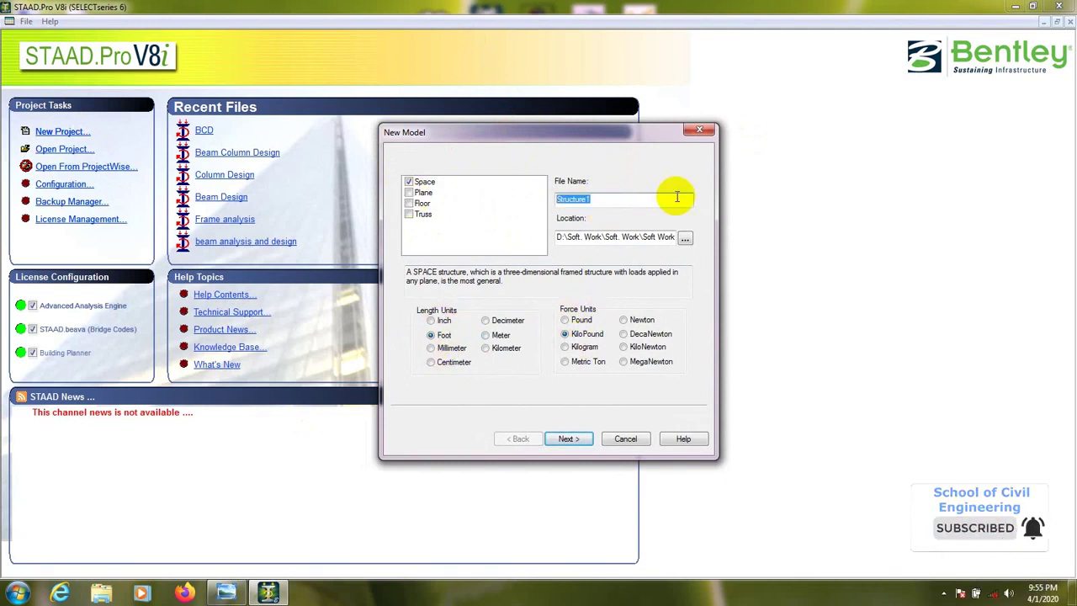
text(T-Beam Analysis and design)
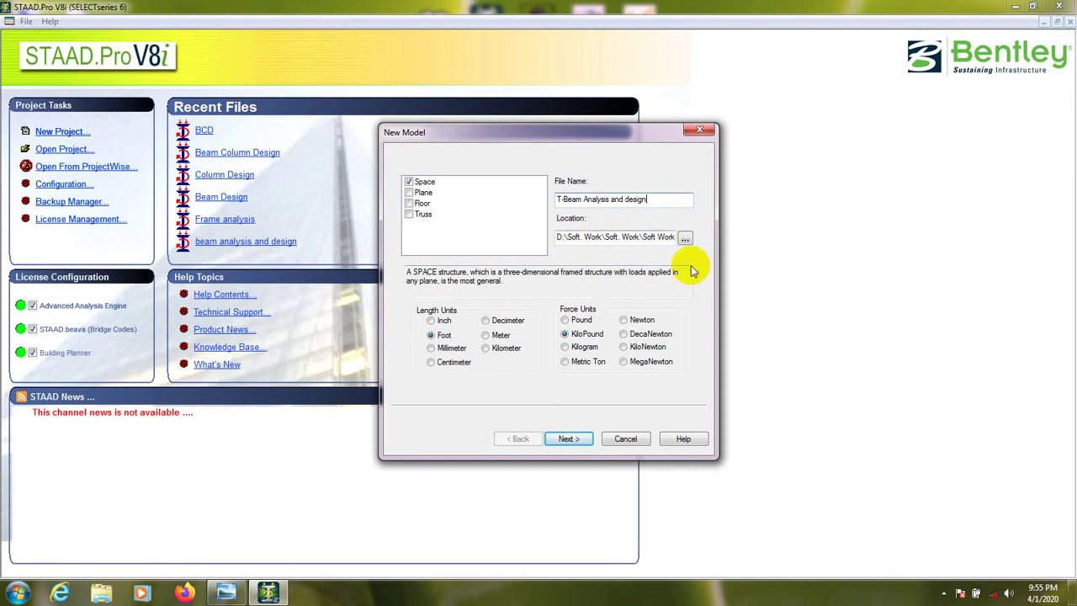
click(567, 439)
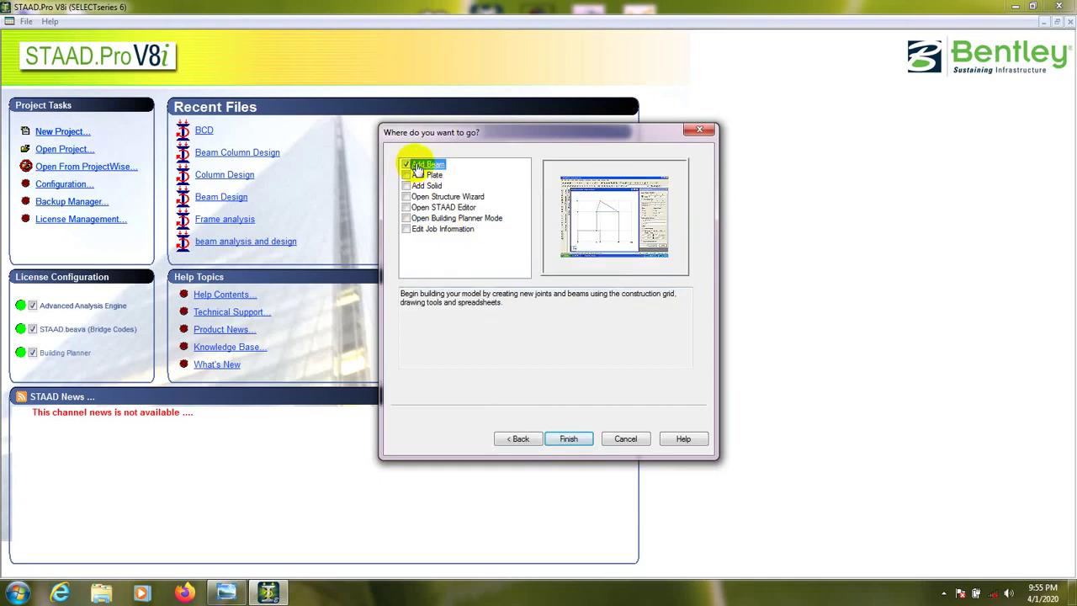
click(570, 439)
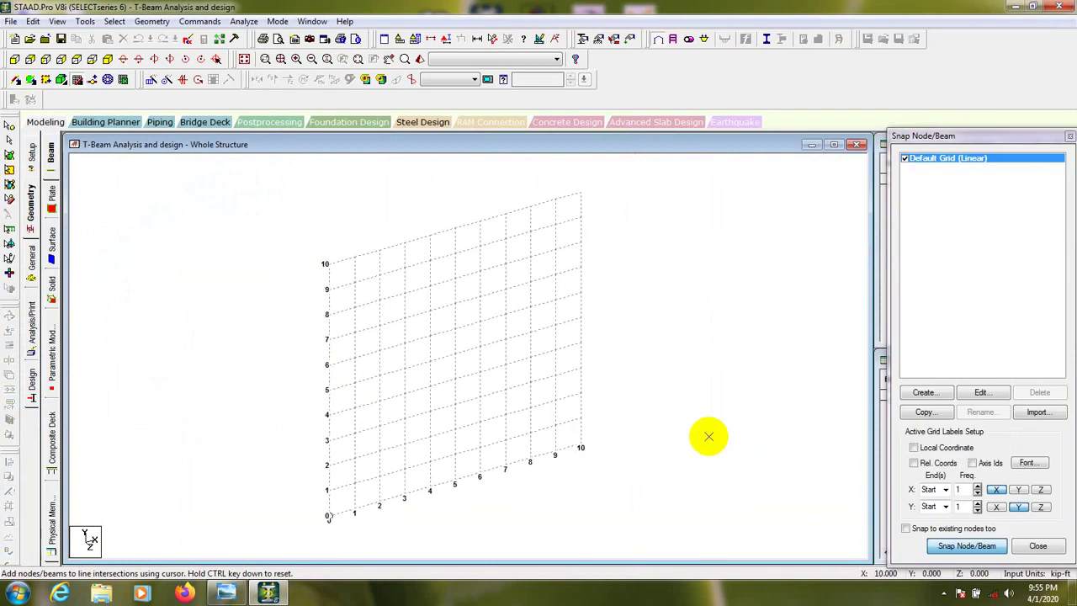
Draw a portal frame on the grid through (0,0), (0,8), (10,8) and (10,0) ft, and close the snap grid.
middle_drag(692, 427, 683, 434)
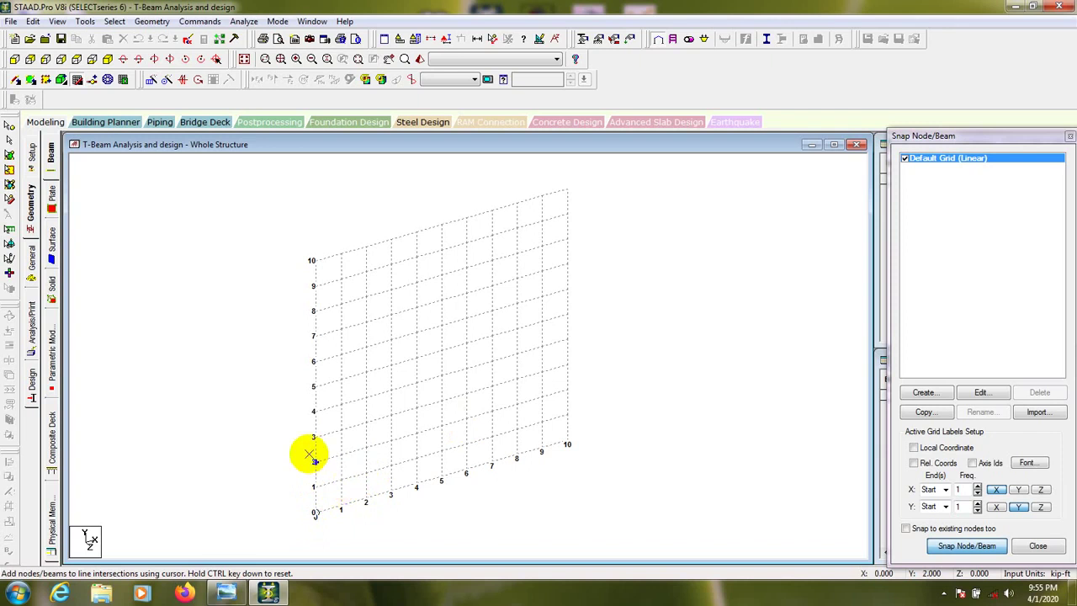
click(315, 513)
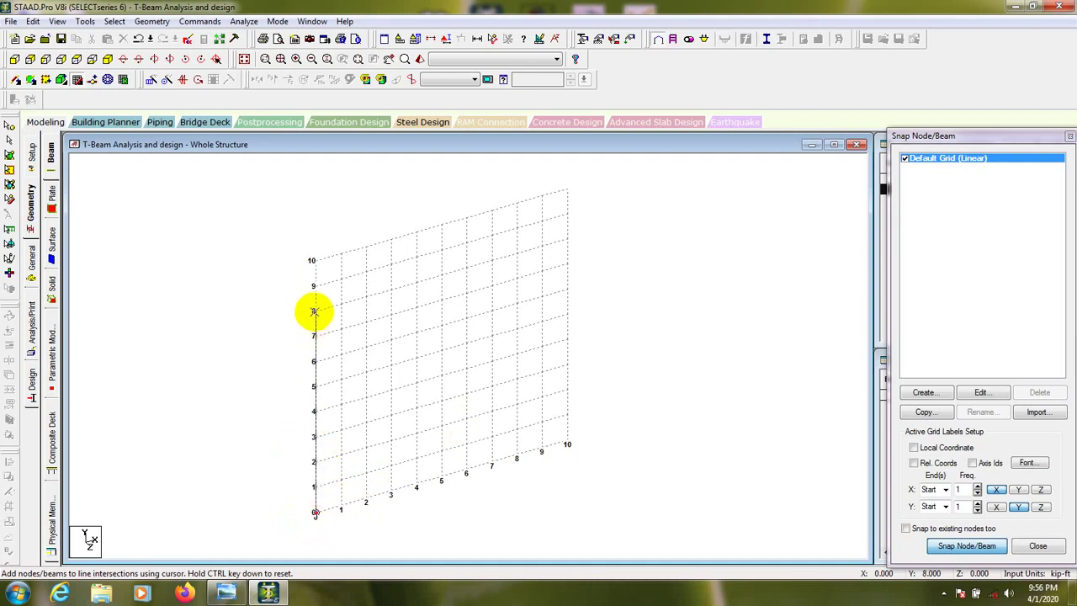
click(314, 311)
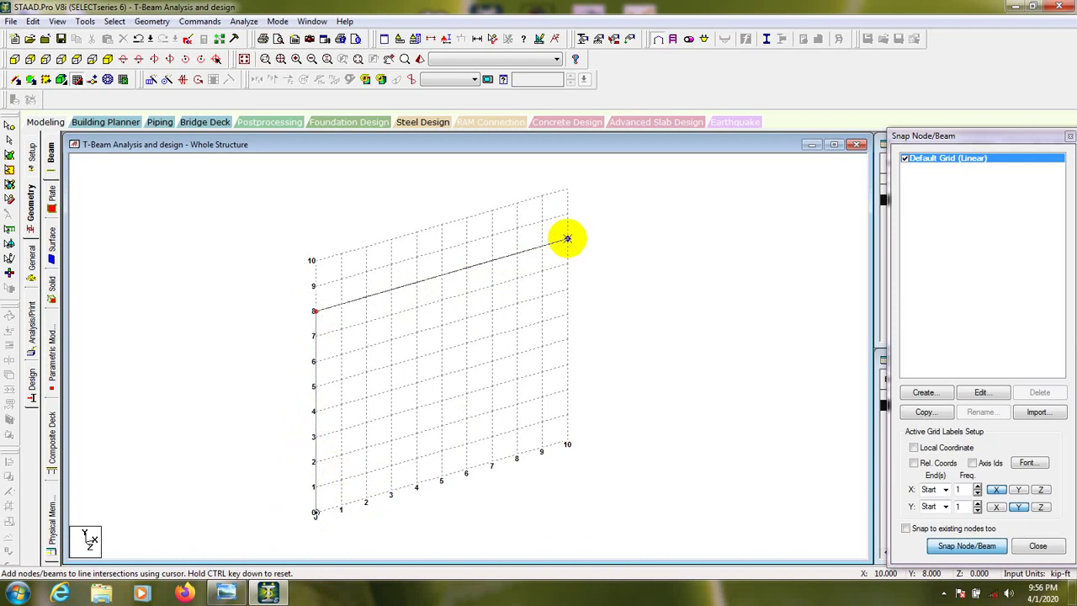
click(566, 239)
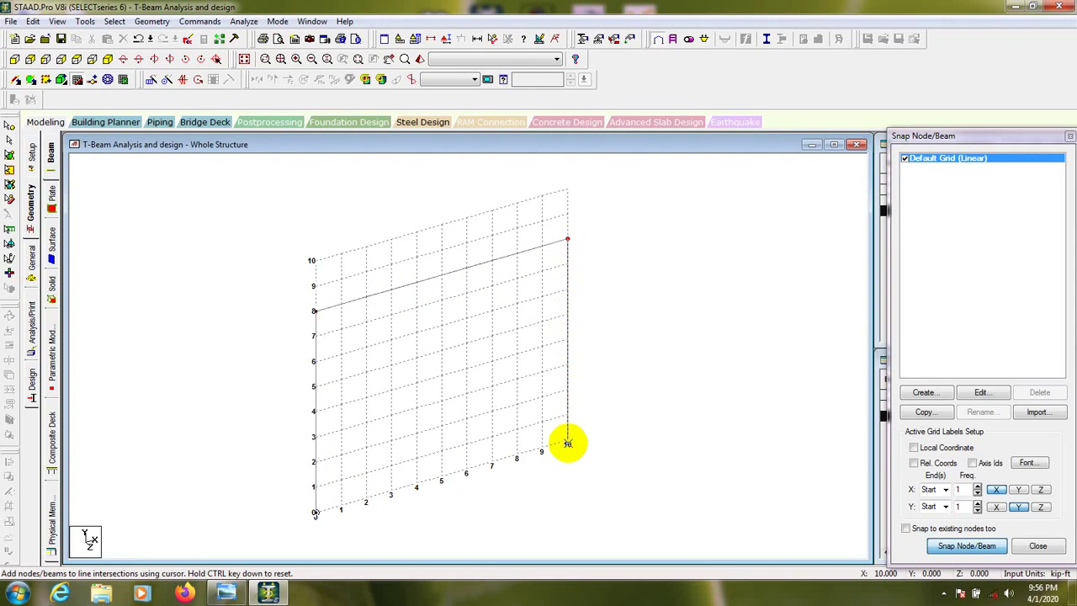
click(567, 441)
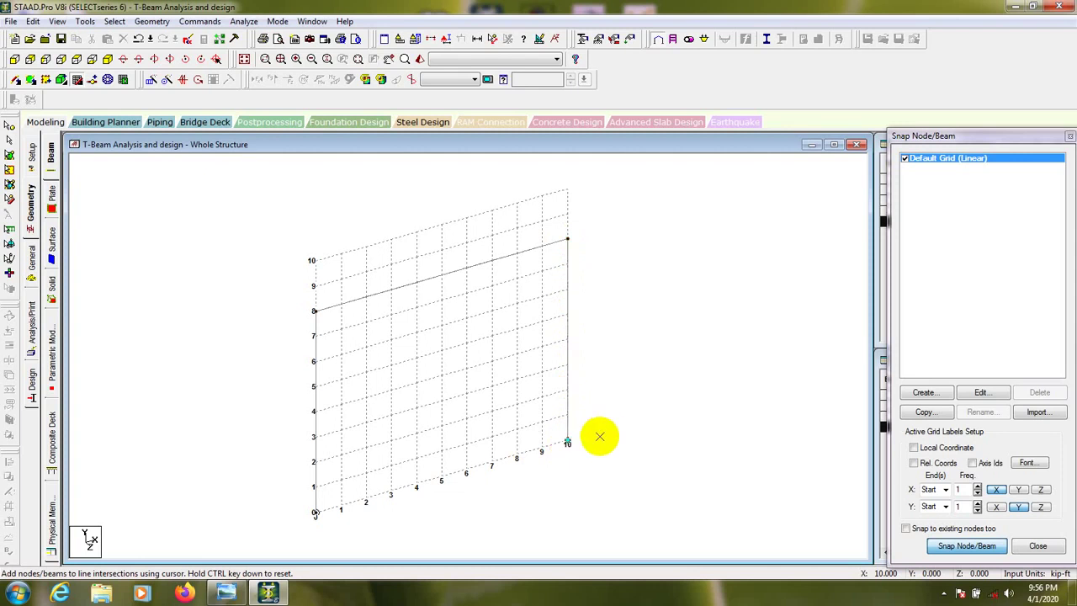
click(567, 441)
click(313, 261)
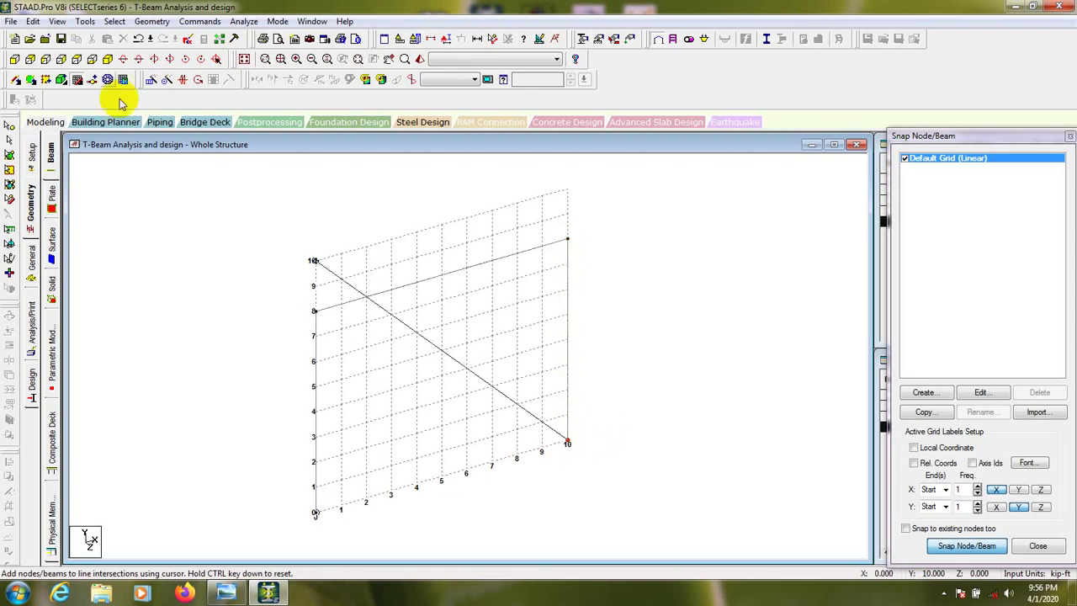
click(78, 81)
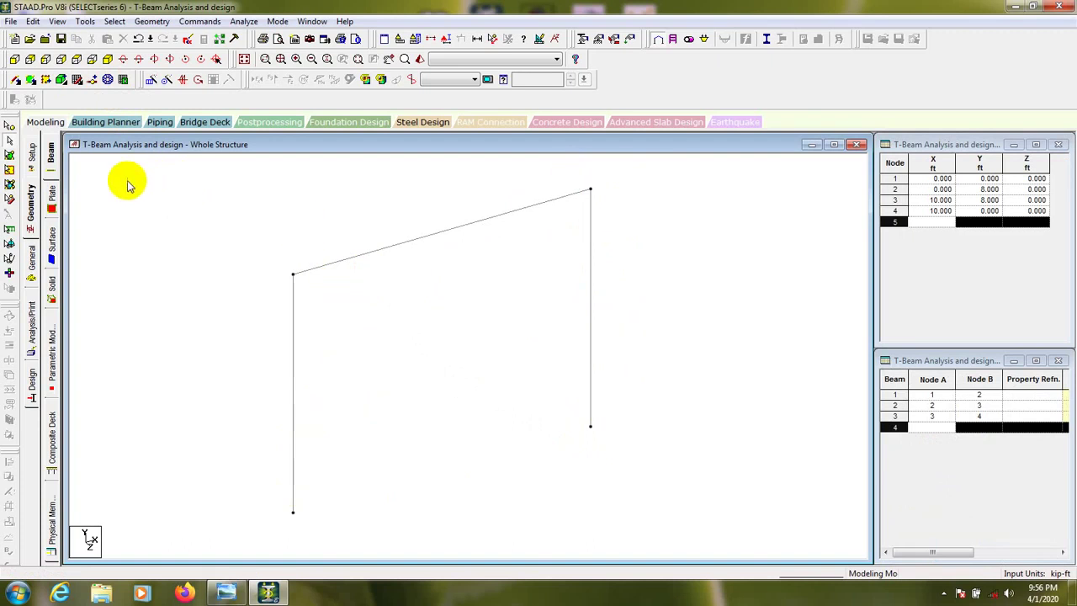
In front view, create a fixed support and assign it to the two base nodes of the columns.
click(13, 60)
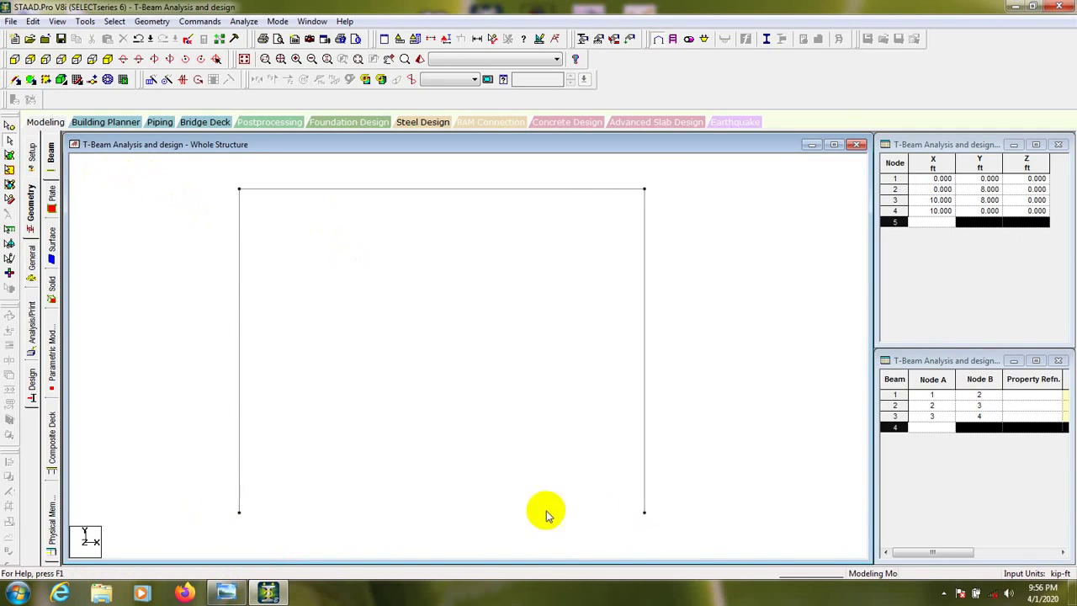
click(9, 125)
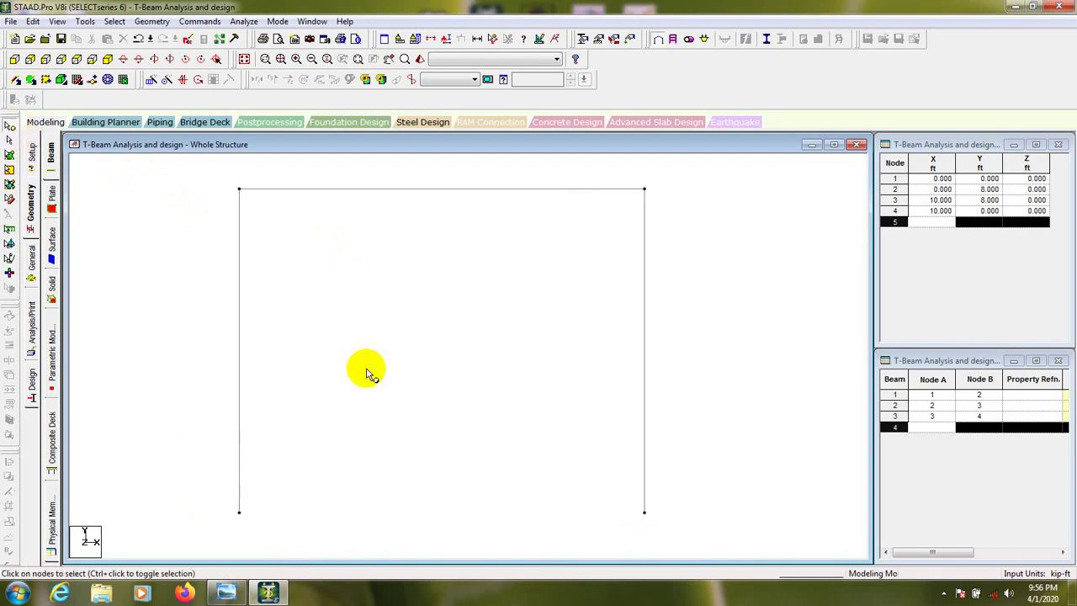
drag(698, 476, 198, 522)
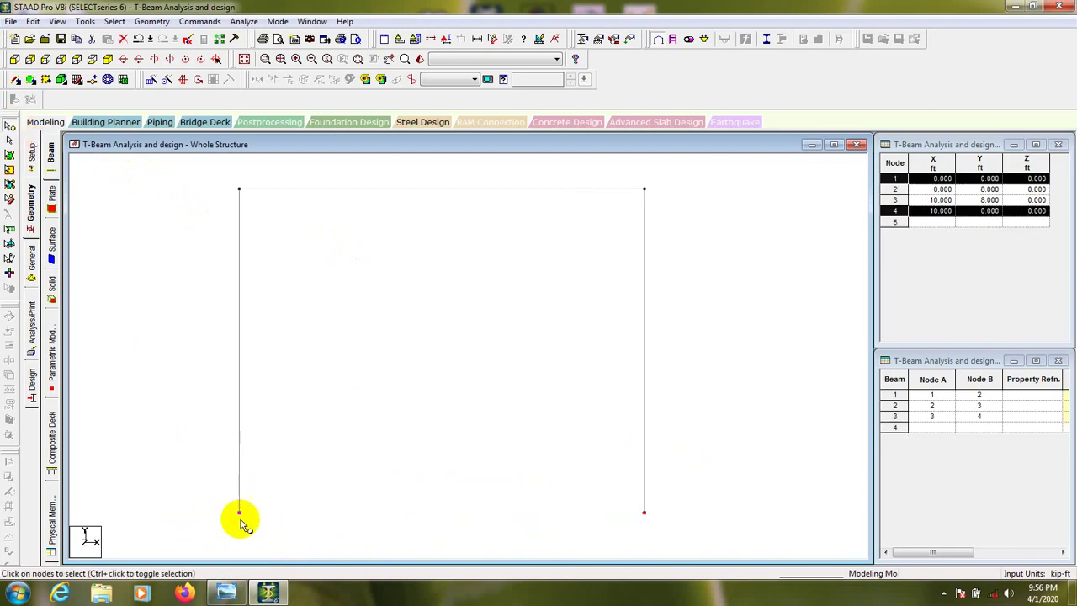
click(595, 44)
drag(143, 37, 820, 55)
click(783, 188)
drag(773, 20, 863, 34)
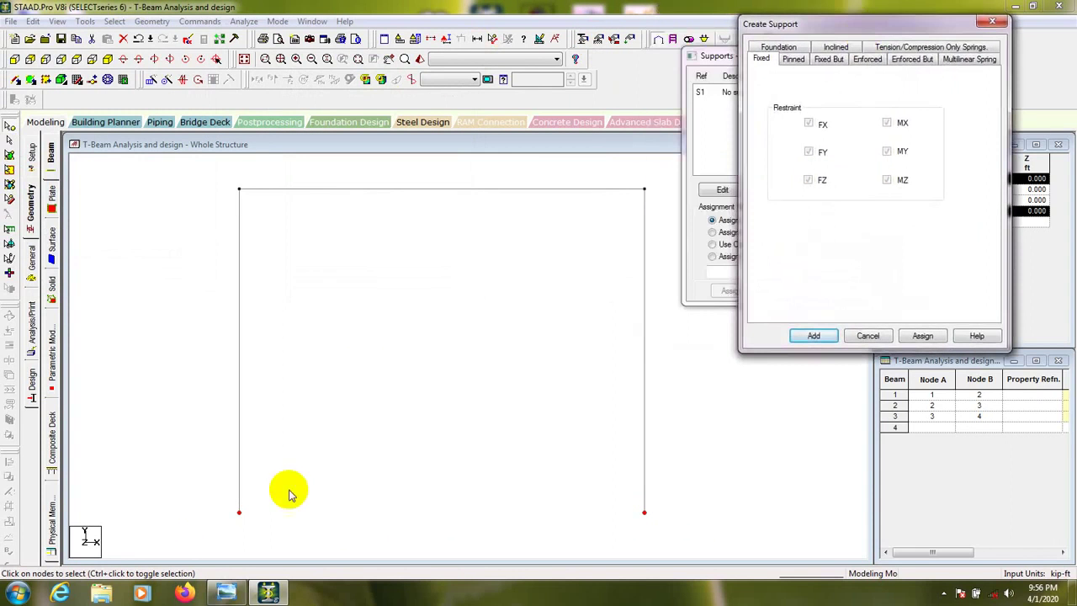
click(759, 59)
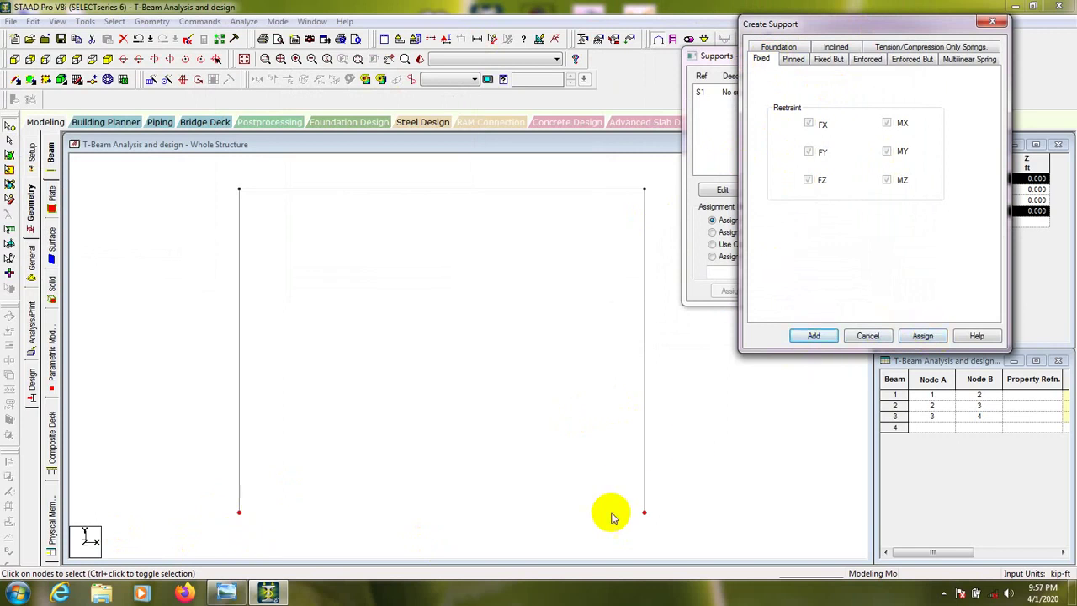
click(923, 336)
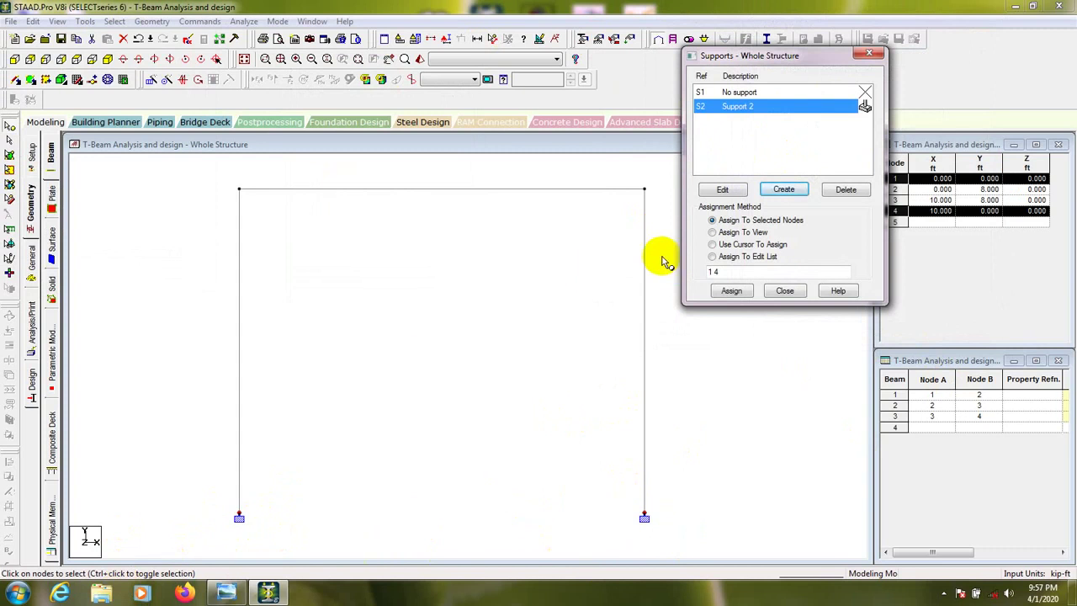
Define a concrete rectangular section property with YD 1.5 ft and ZD 1.5 ft.
click(583, 44)
drag(144, 34, 899, 139)
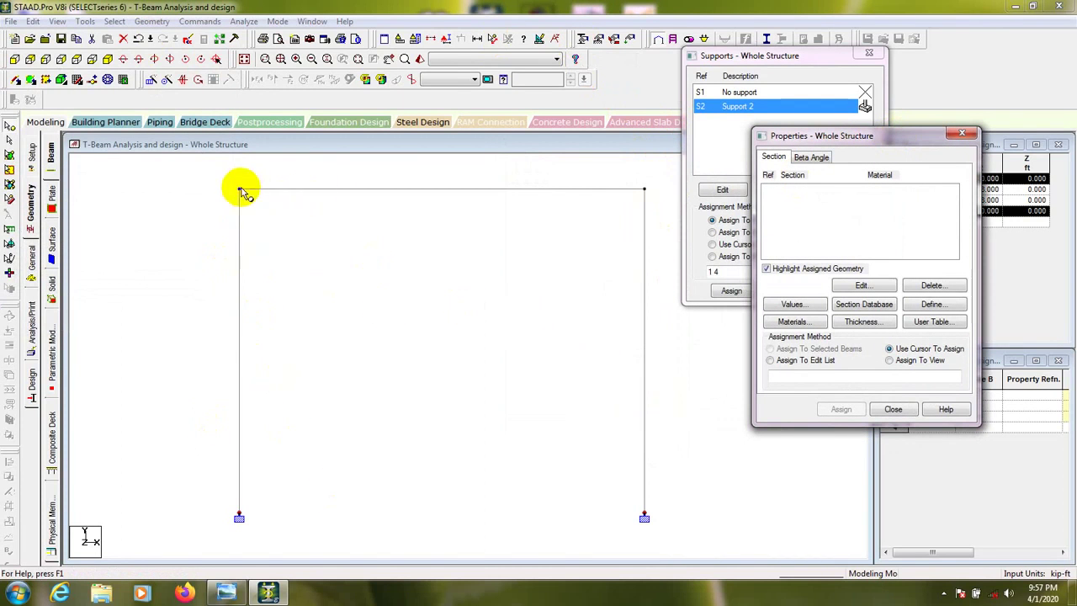
click(869, 52)
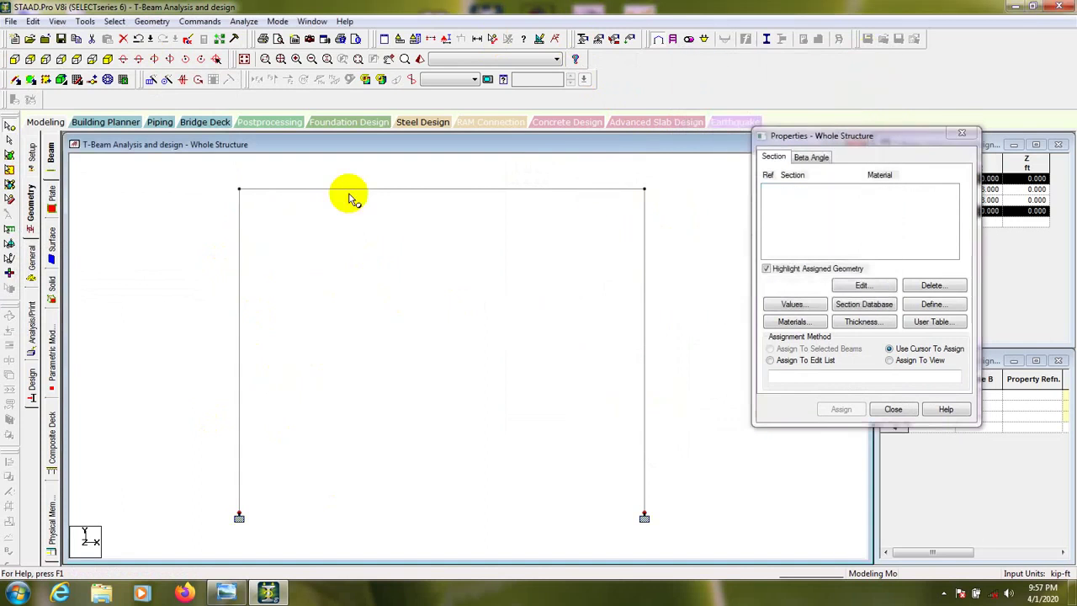
click(877, 137)
click(933, 306)
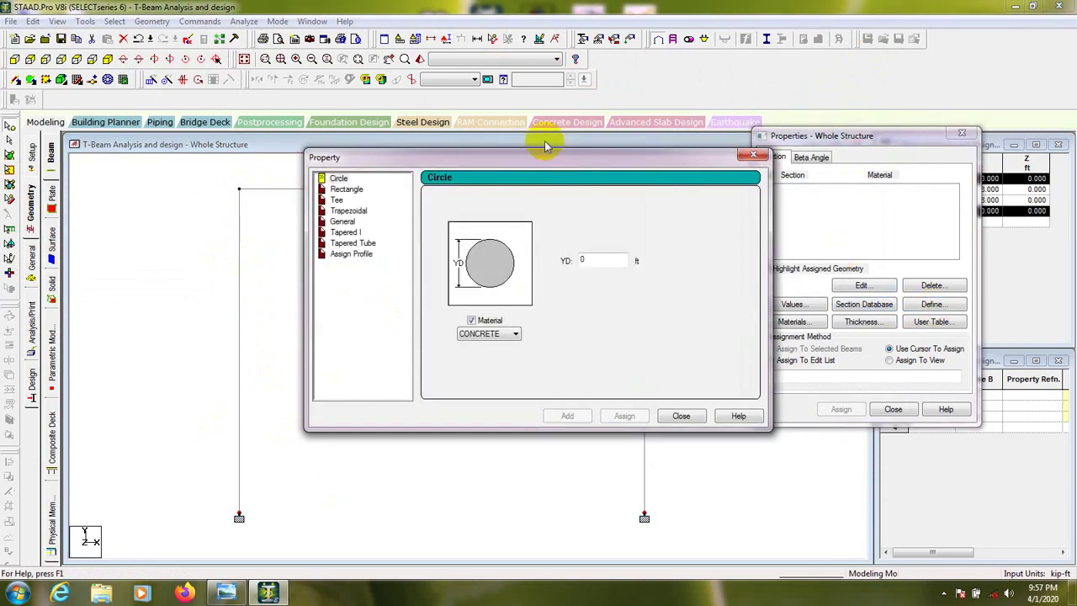
drag(530, 160, 775, 121)
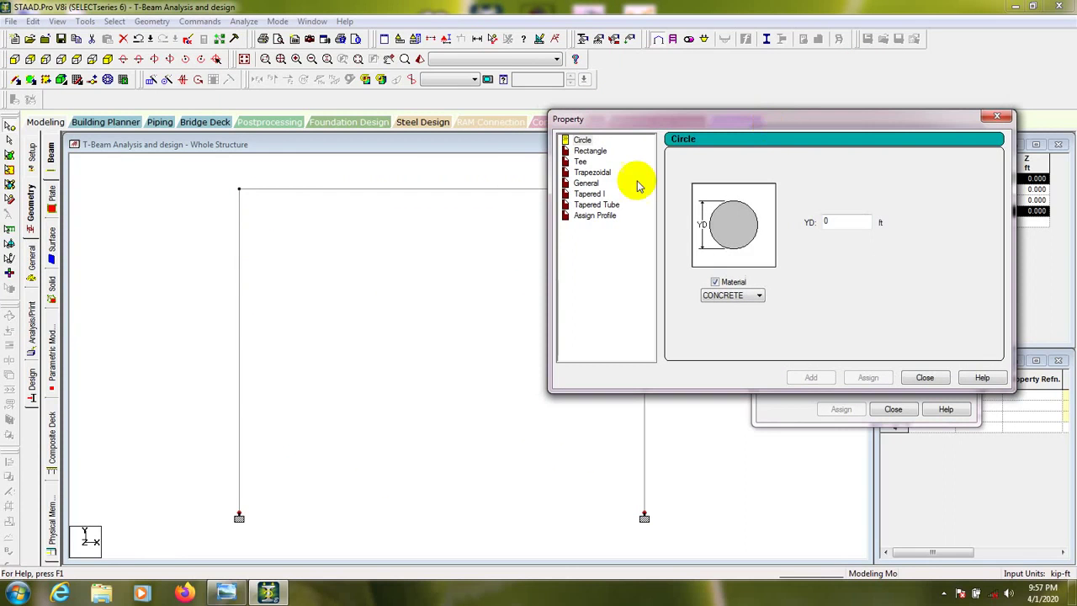
click(589, 153)
double_click(841, 212)
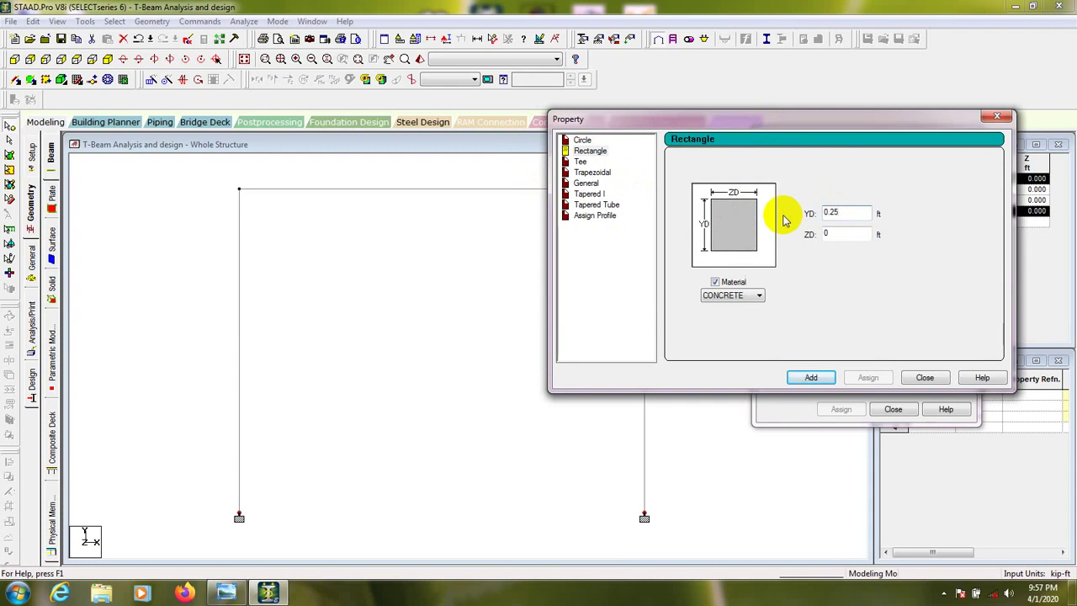
double_click(836, 212)
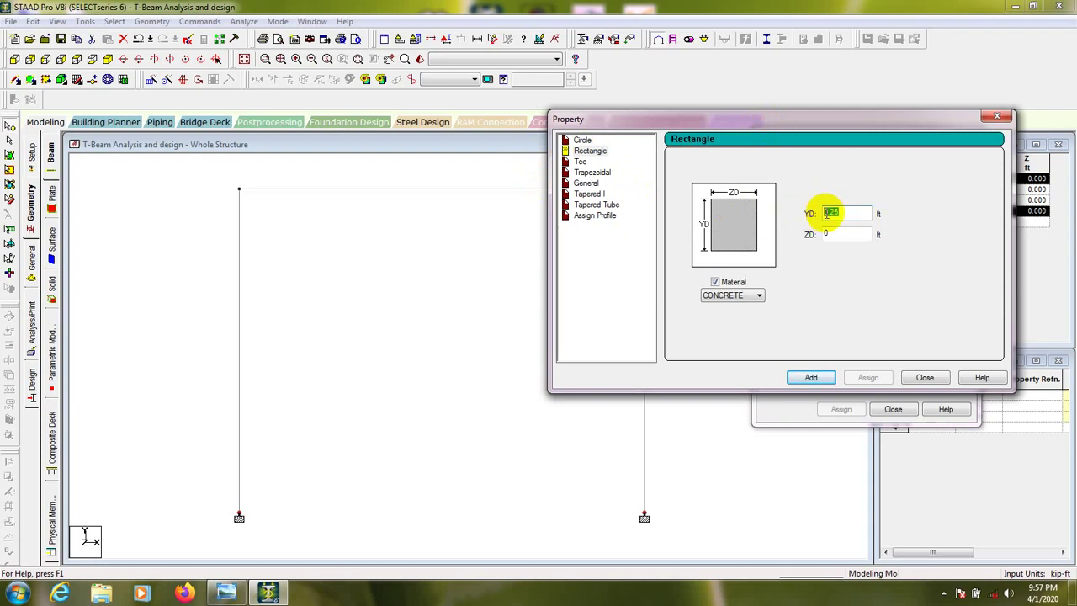
text(1.5)
key(Tab)
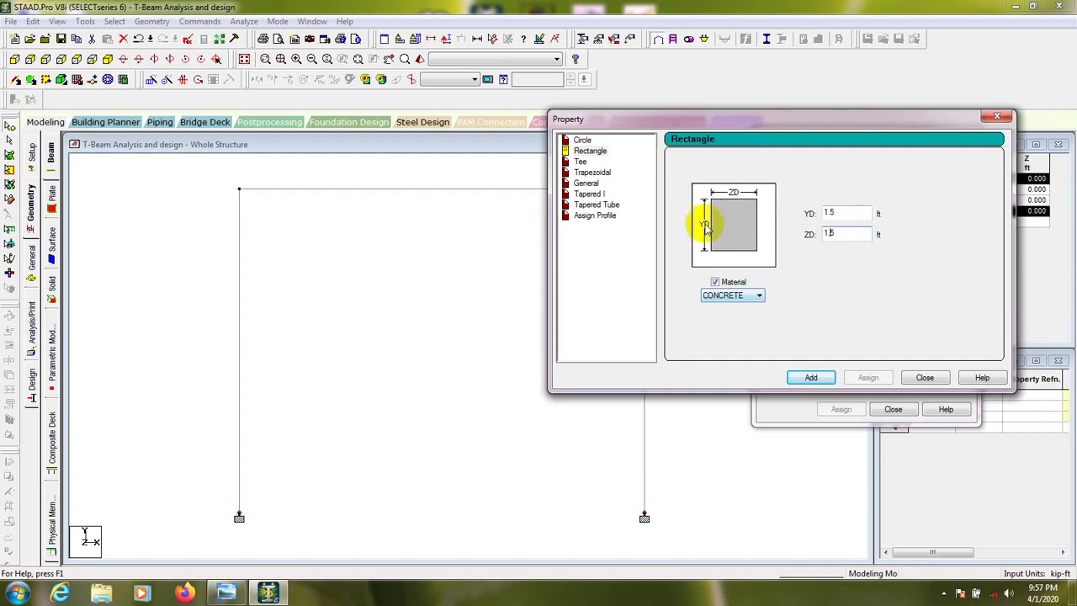
drag(647, 128, 627, 118)
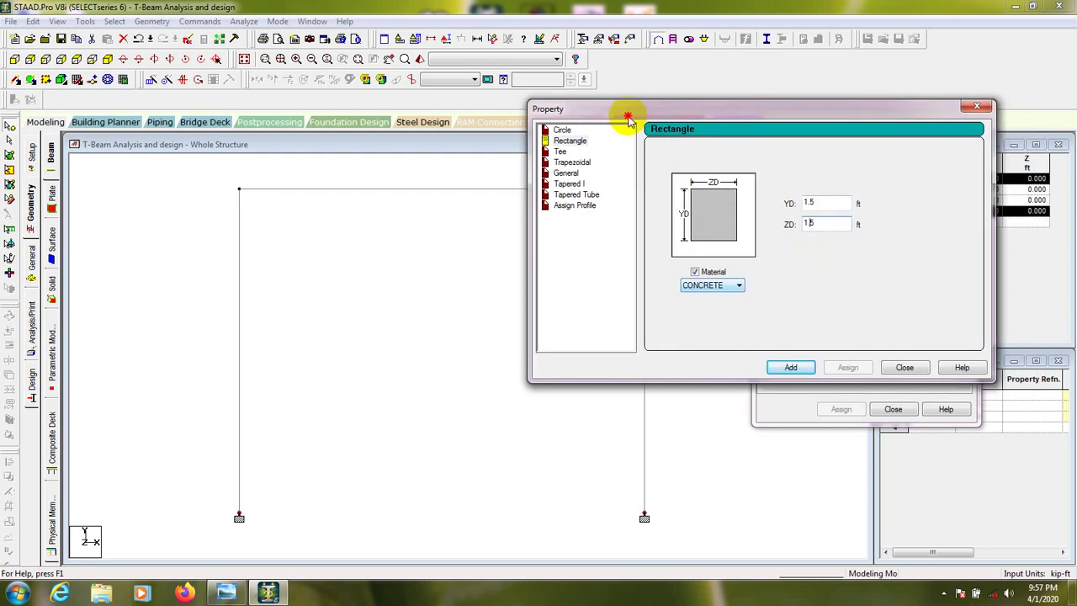
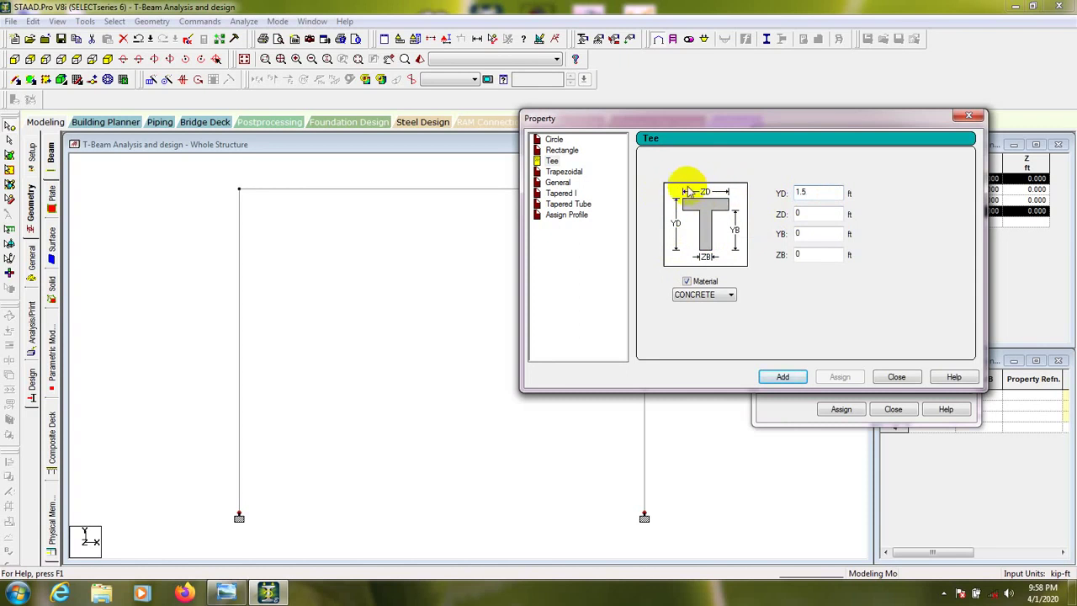
Set the concrete Tee section's overall depth YD to 2 ft and flange width ZD to 4 ft.
double_click(805, 213)
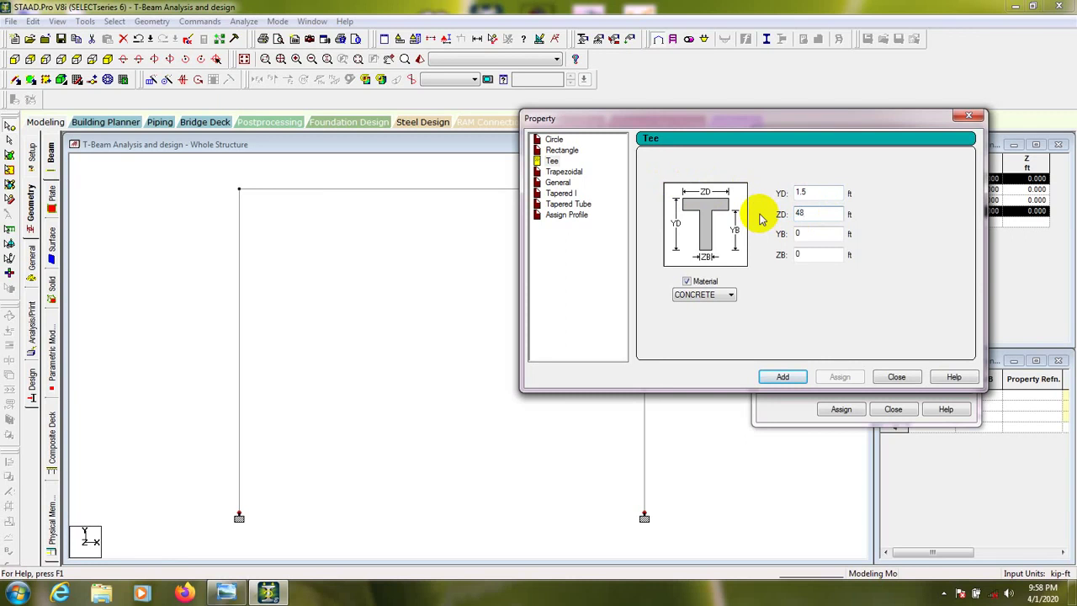
drag(806, 214, 762, 202)
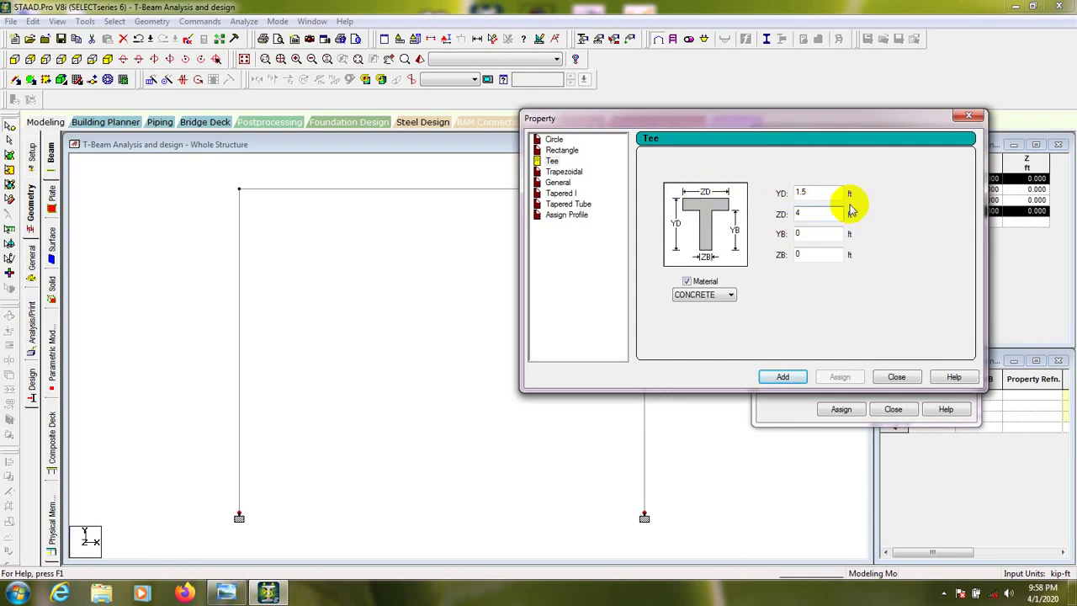
double_click(818, 236)
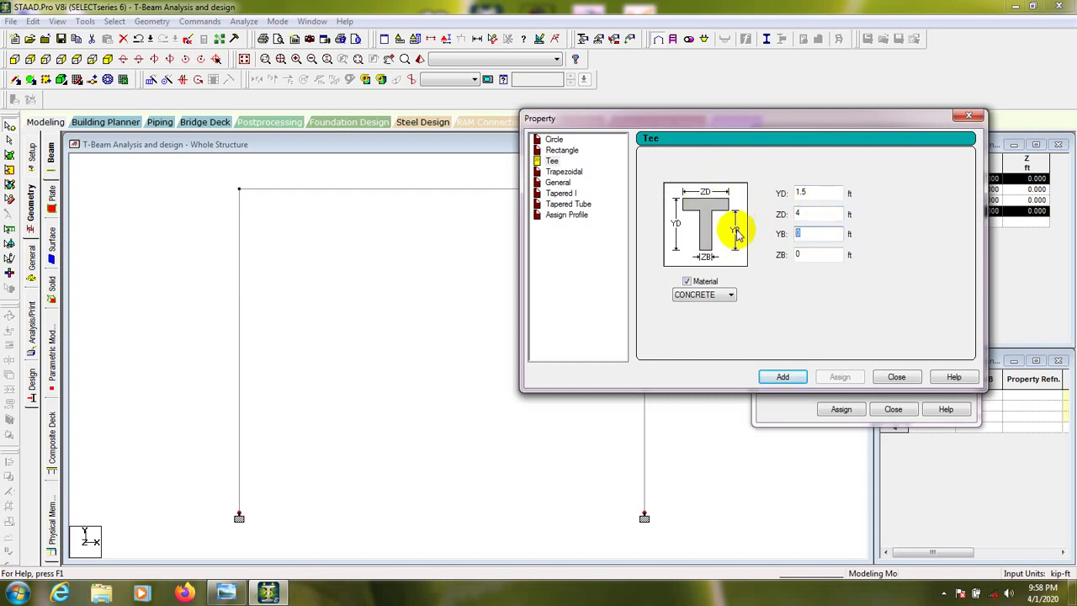
double_click(794, 192)
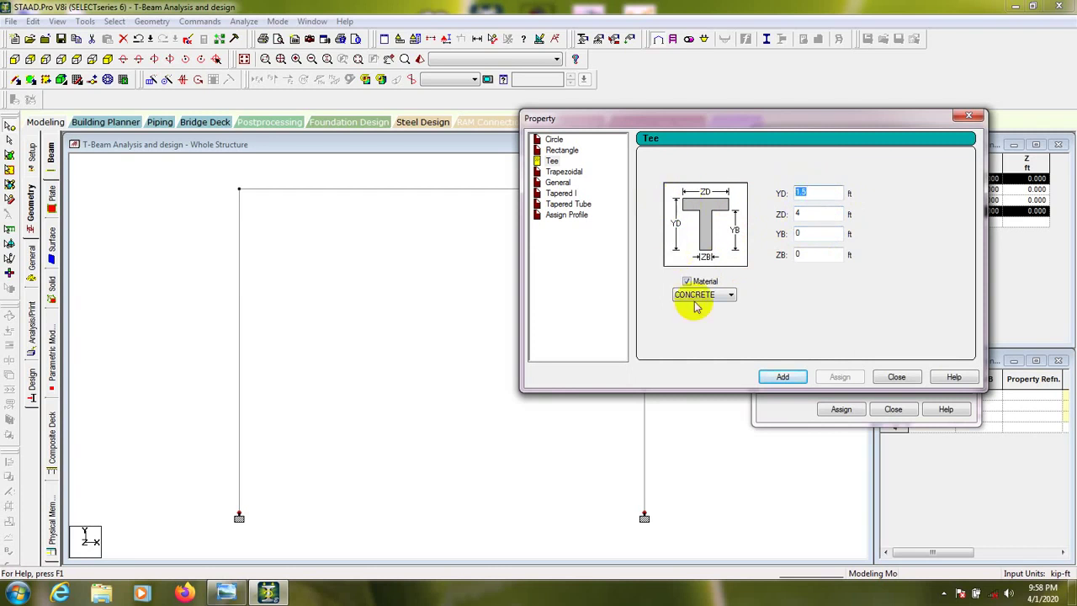
click(815, 194)
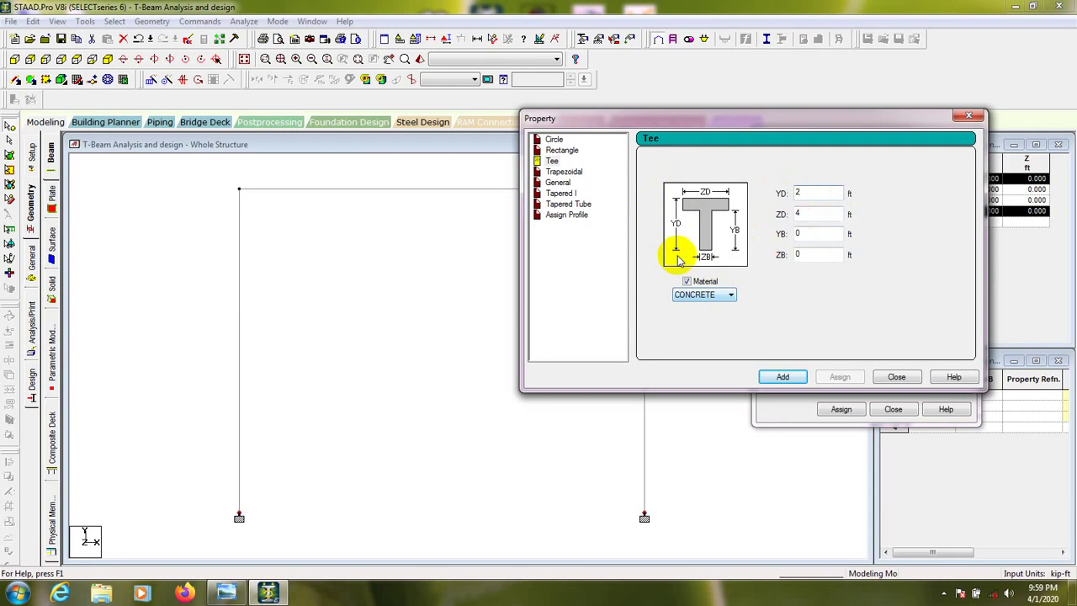
double_click(806, 193)
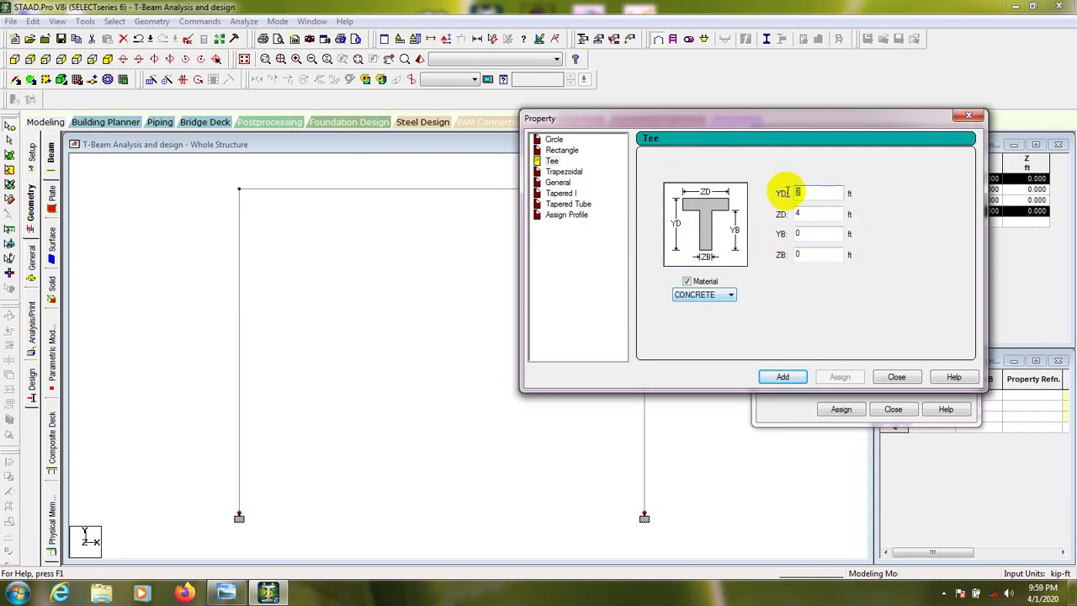
text(2)
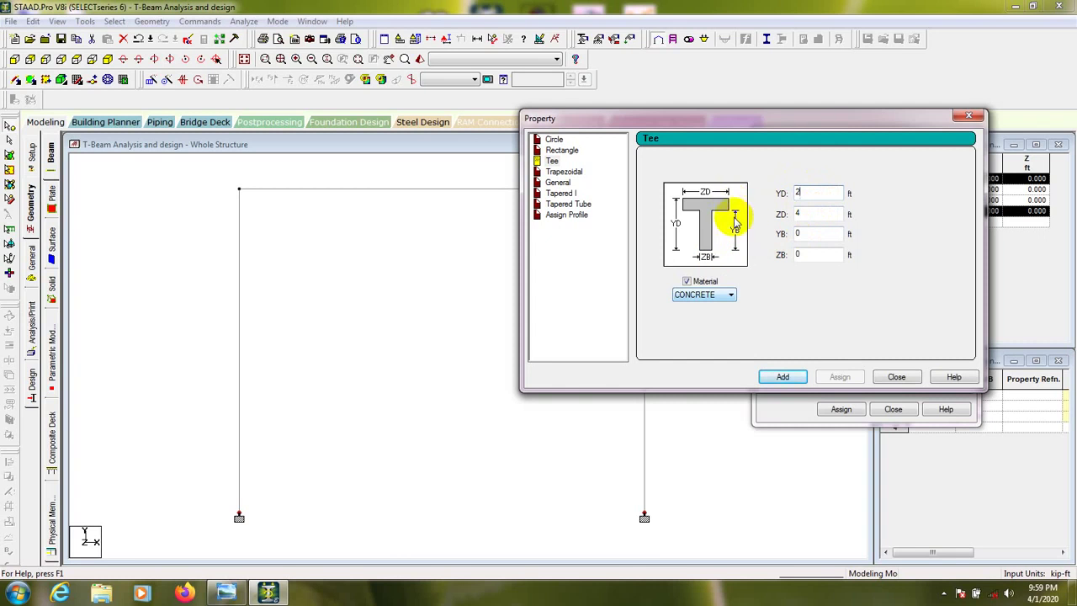
Set the Tee's web depth YB to 1.5 ft and web width ZB to 1 ft, and add the section property.
double_click(809, 233)
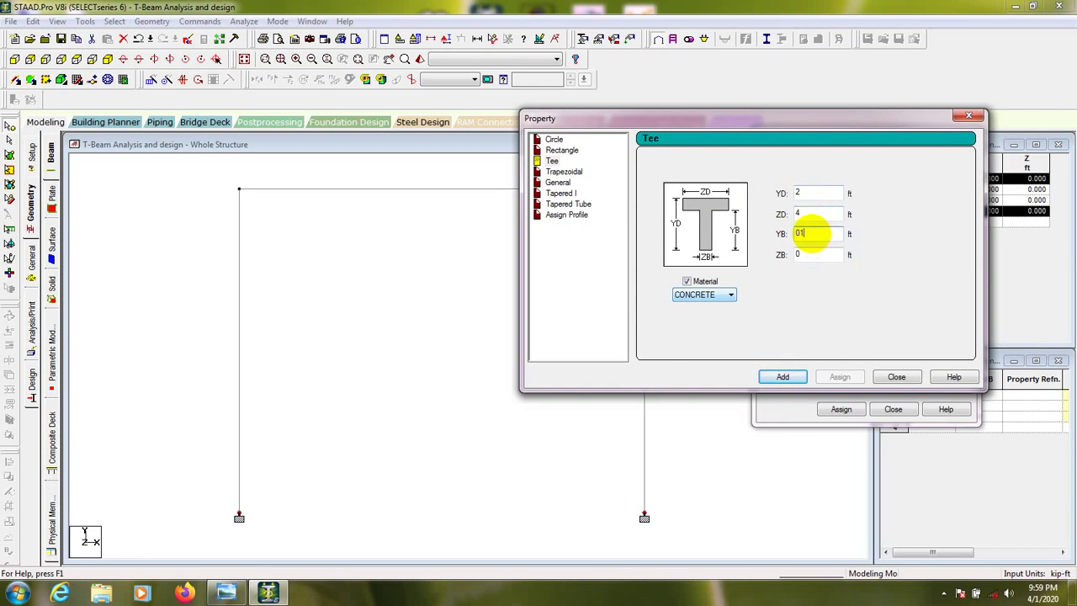
double_click(812, 233)
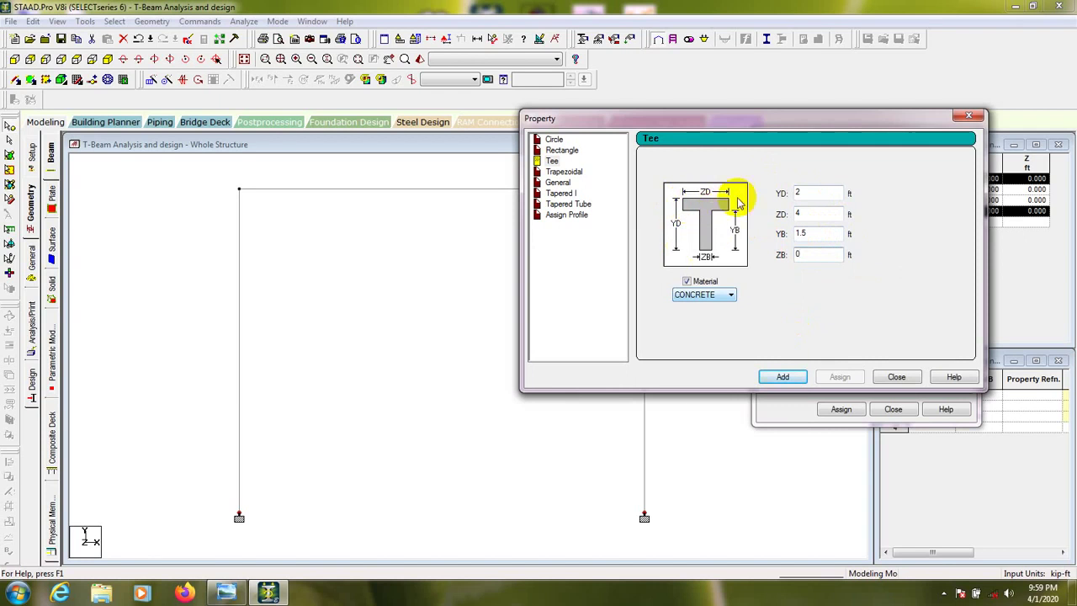
double_click(799, 193)
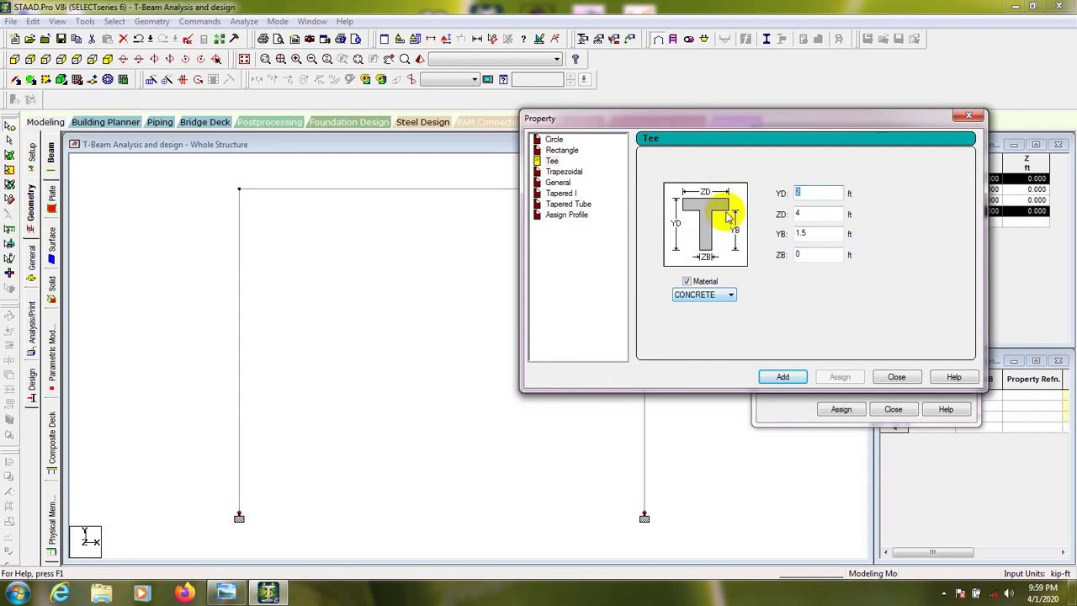
double_click(799, 233)
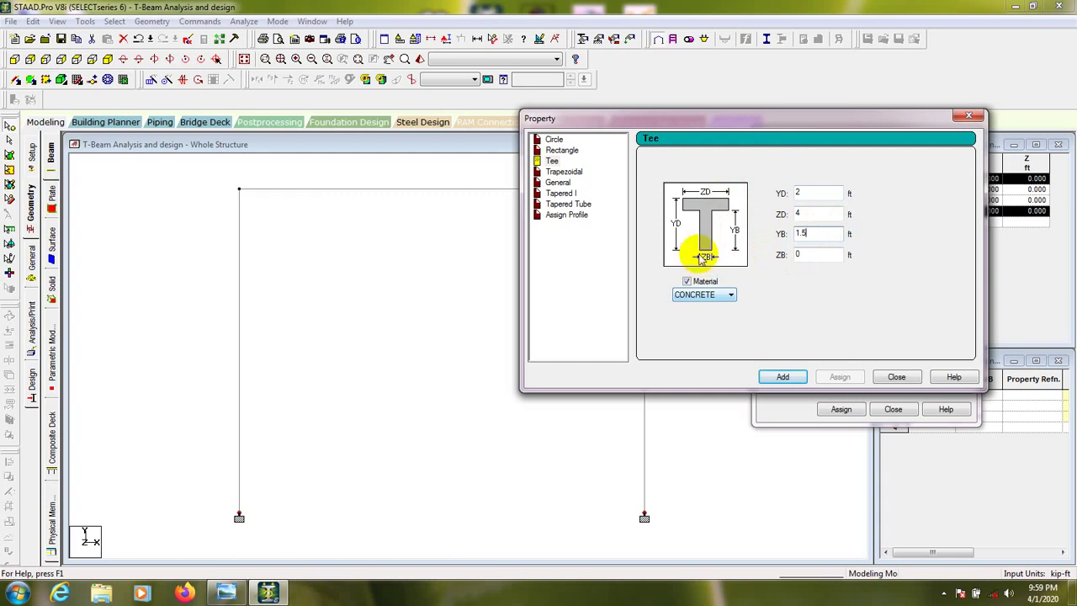
double_click(804, 254)
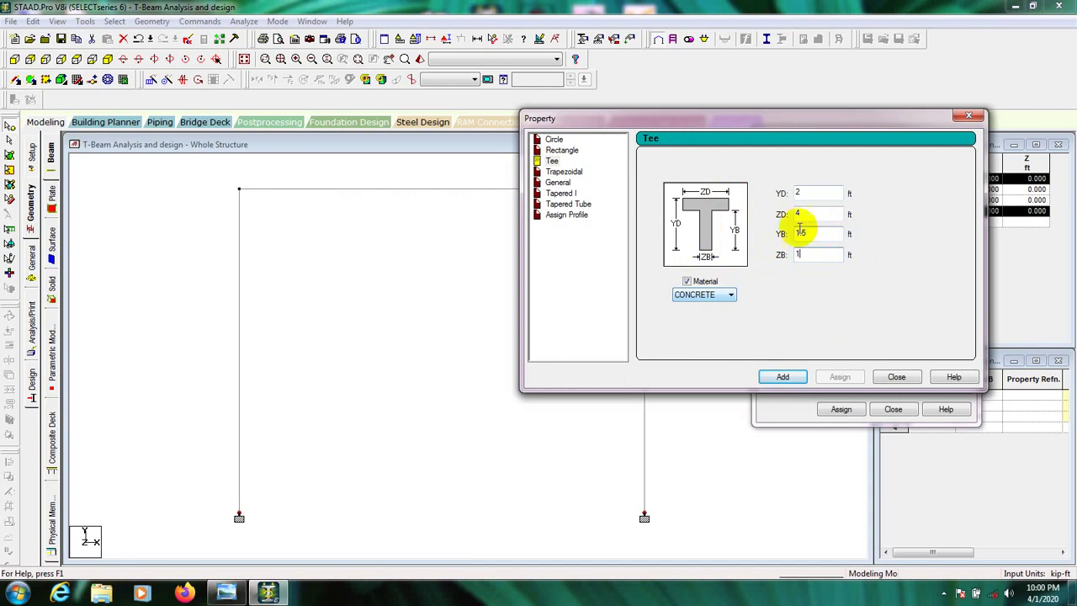
click(782, 376)
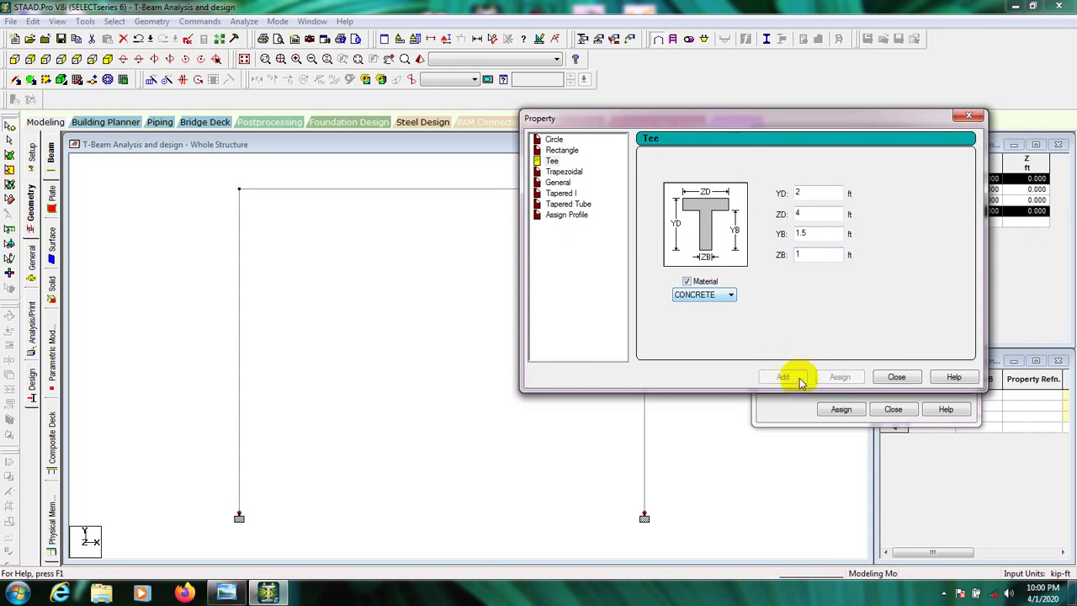
click(895, 376)
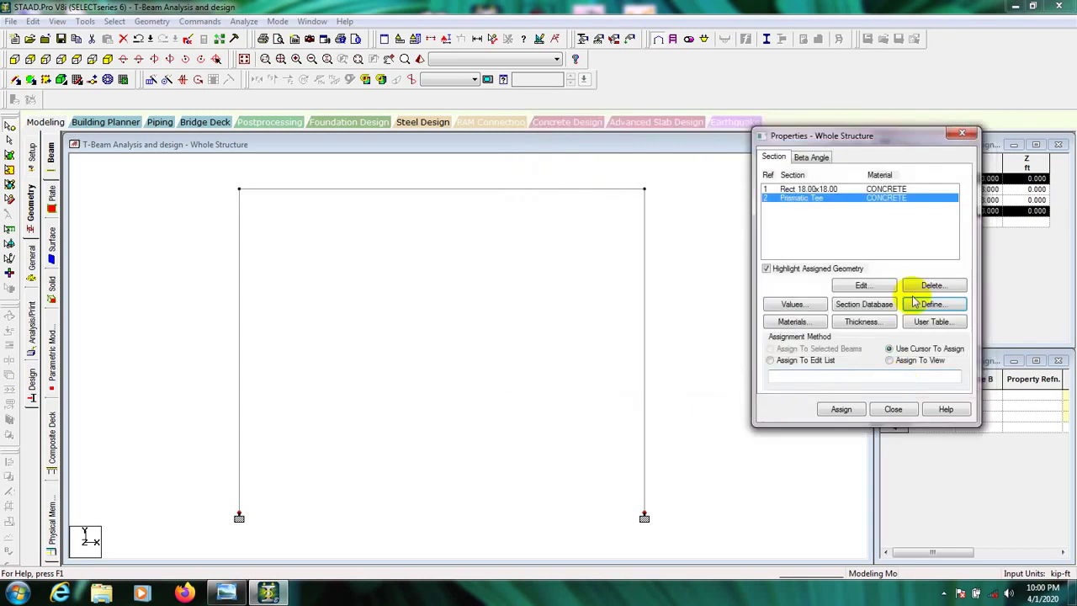
Assign the Rect 18.00x18.00 section to the two columns of the frame, declining the auto save.
click(809, 190)
click(794, 197)
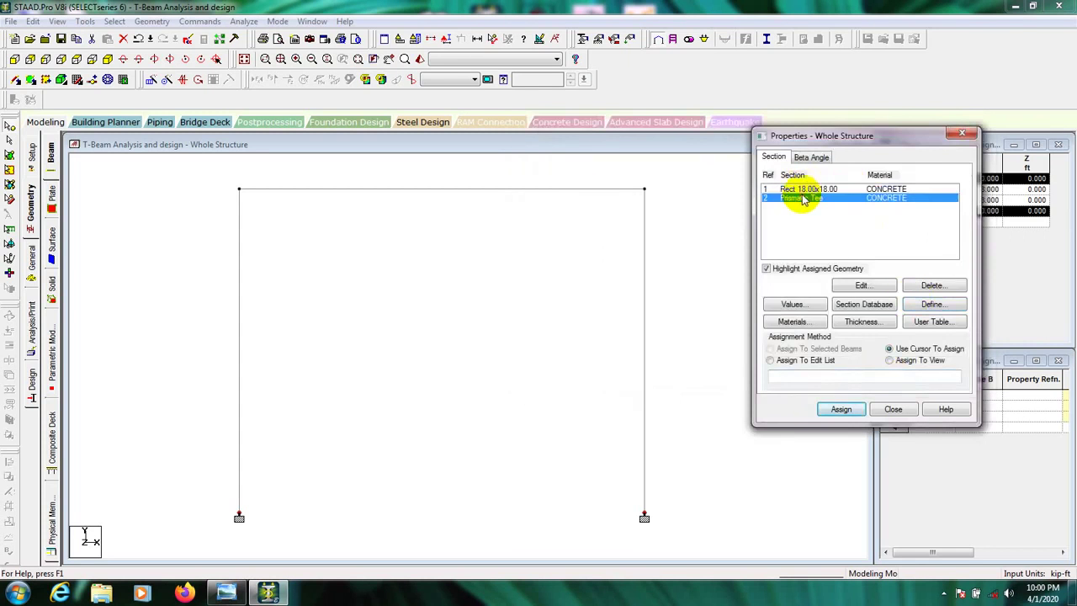
click(788, 189)
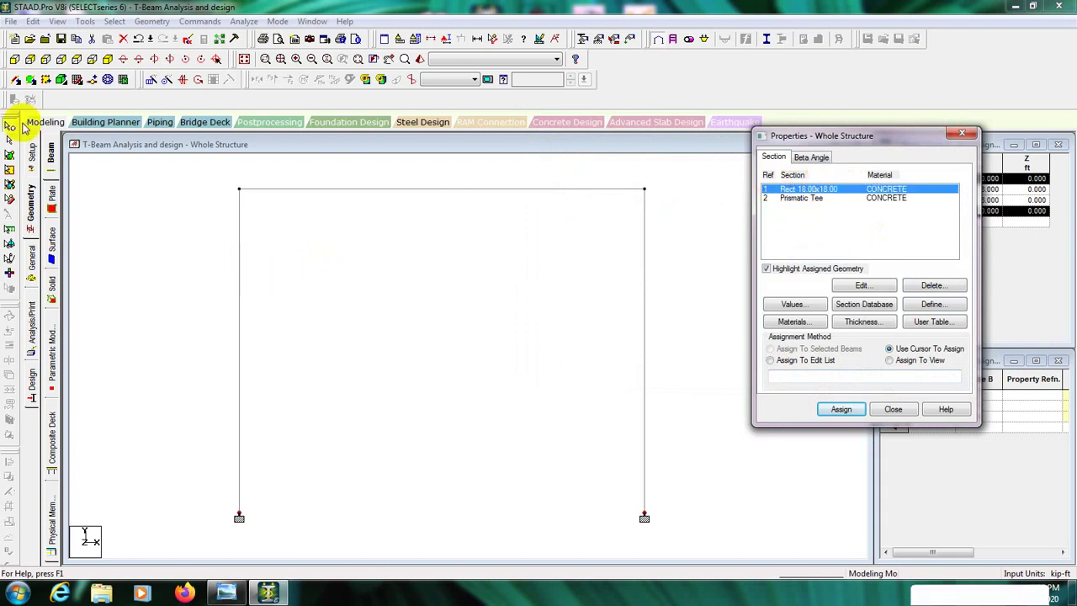
click(9, 143)
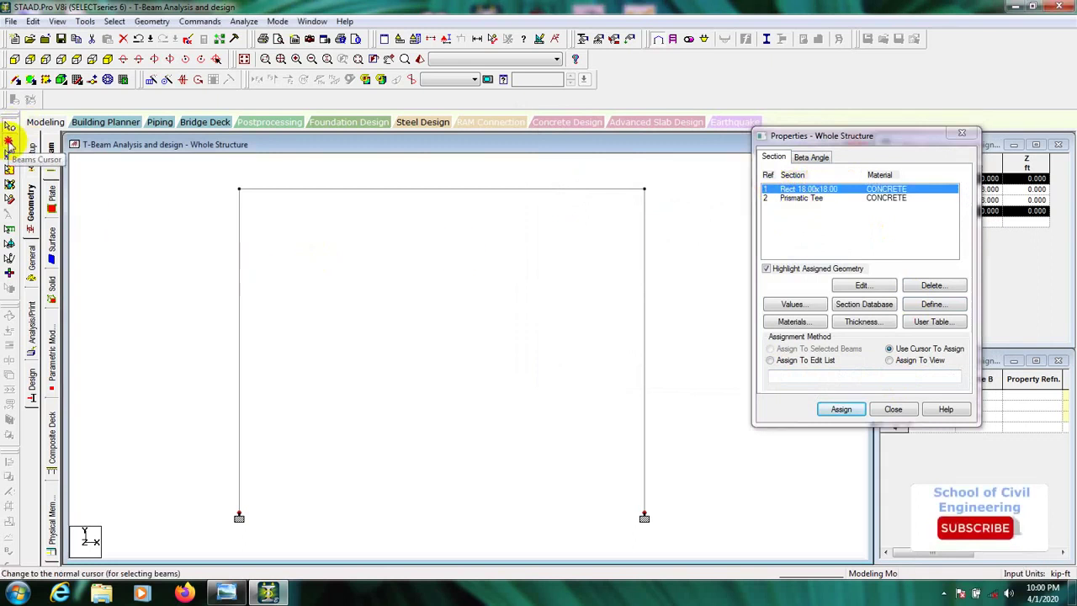
drag(698, 304, 118, 380)
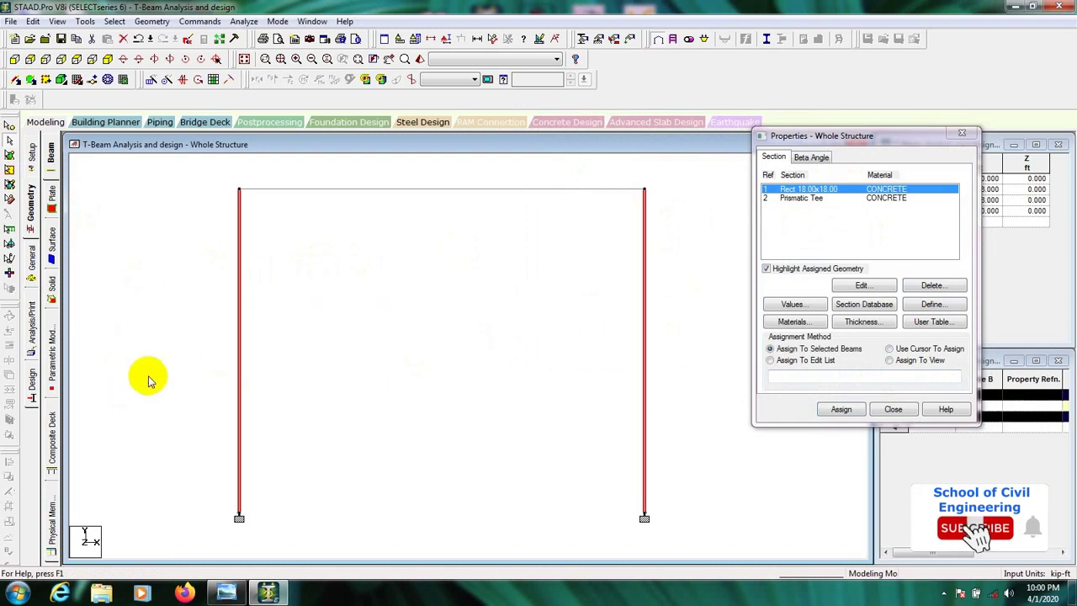
click(822, 188)
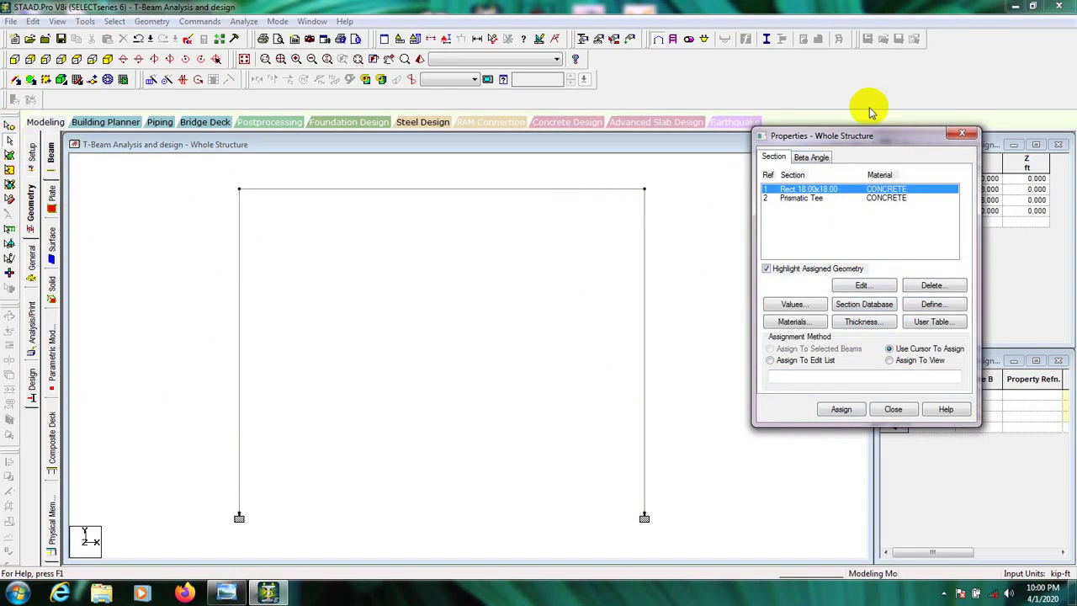
drag(679, 295, 176, 360)
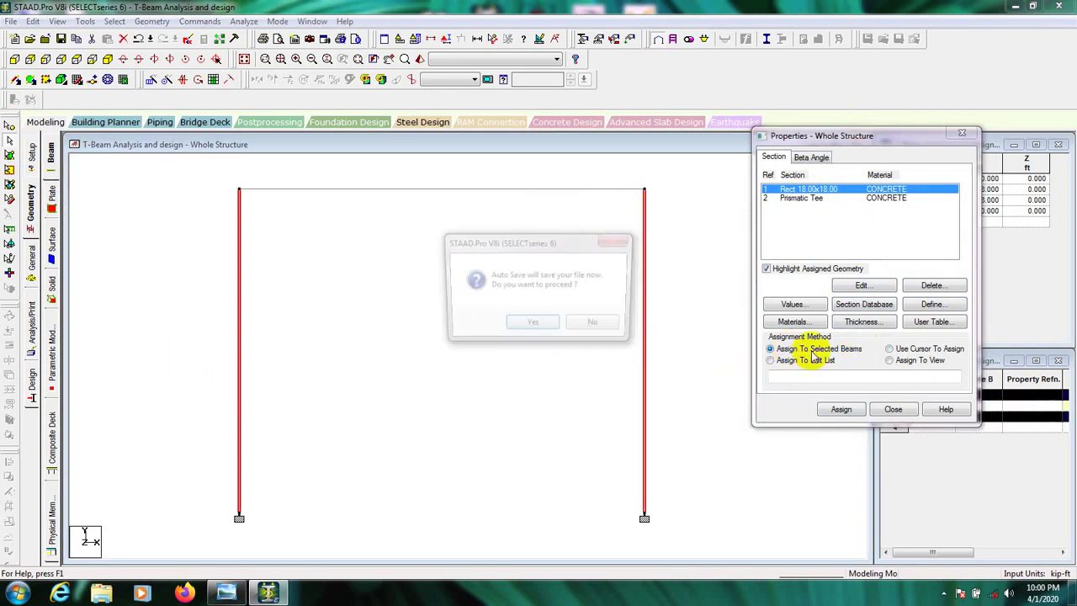
click(592, 327)
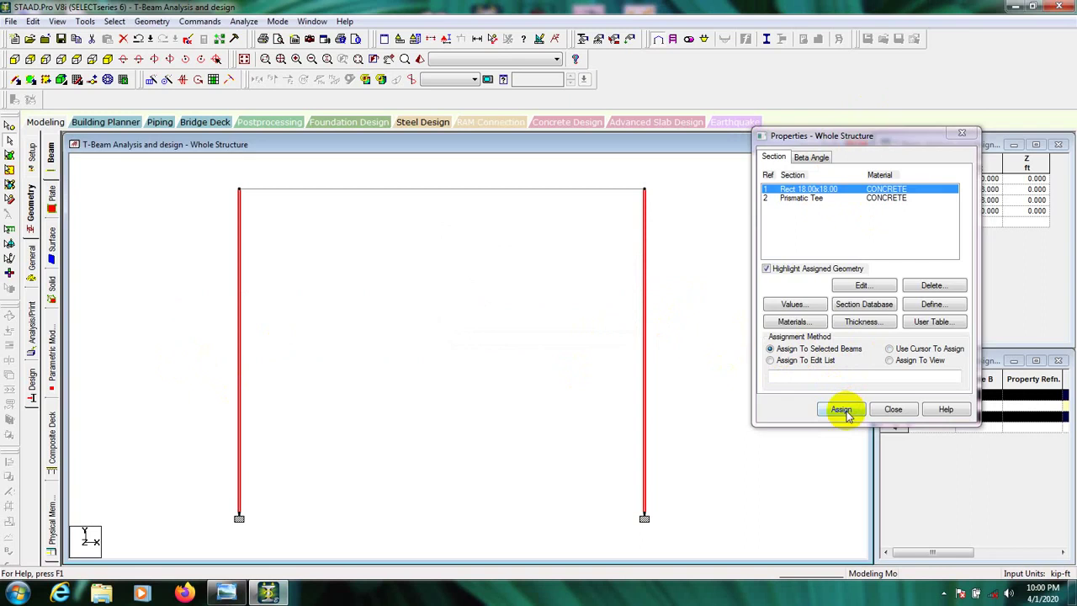
click(841, 408)
click(916, 314)
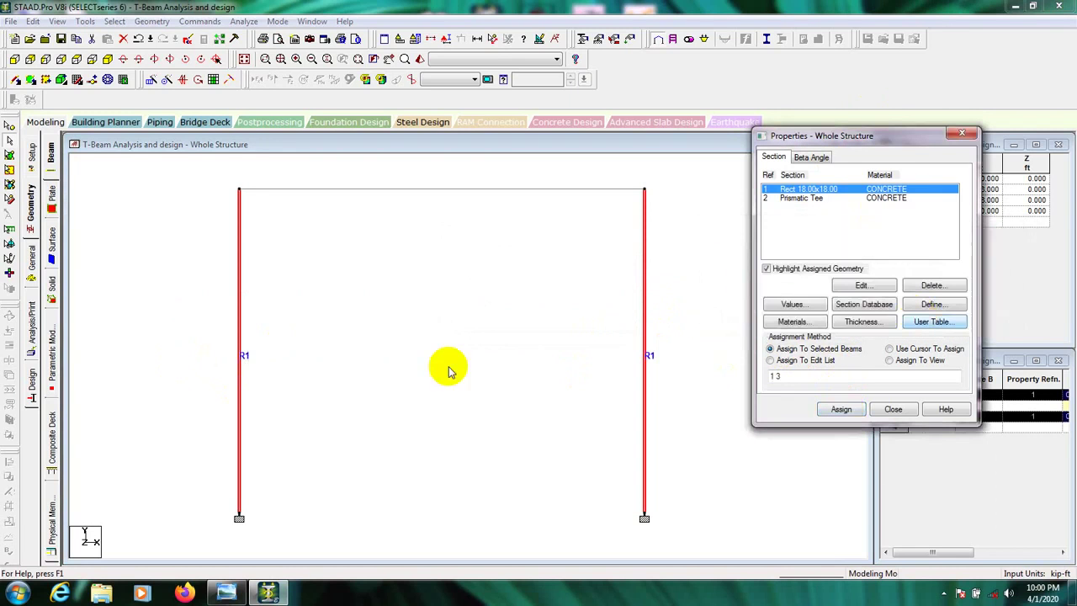
Assign the Prismatic Tee section to the horizontal beam and close the section properties.
click(548, 215)
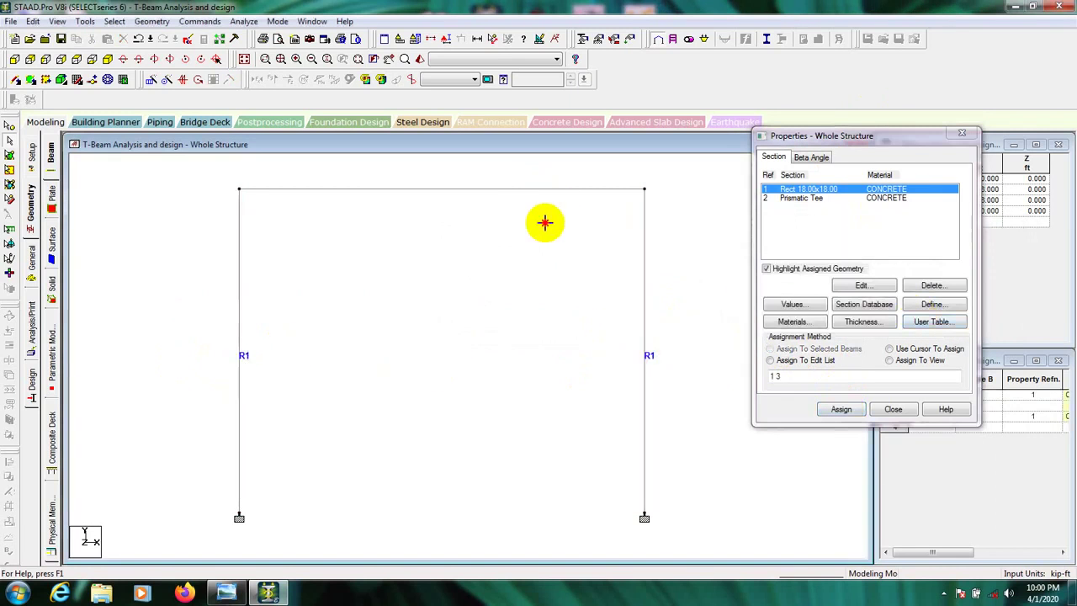
click(470, 191)
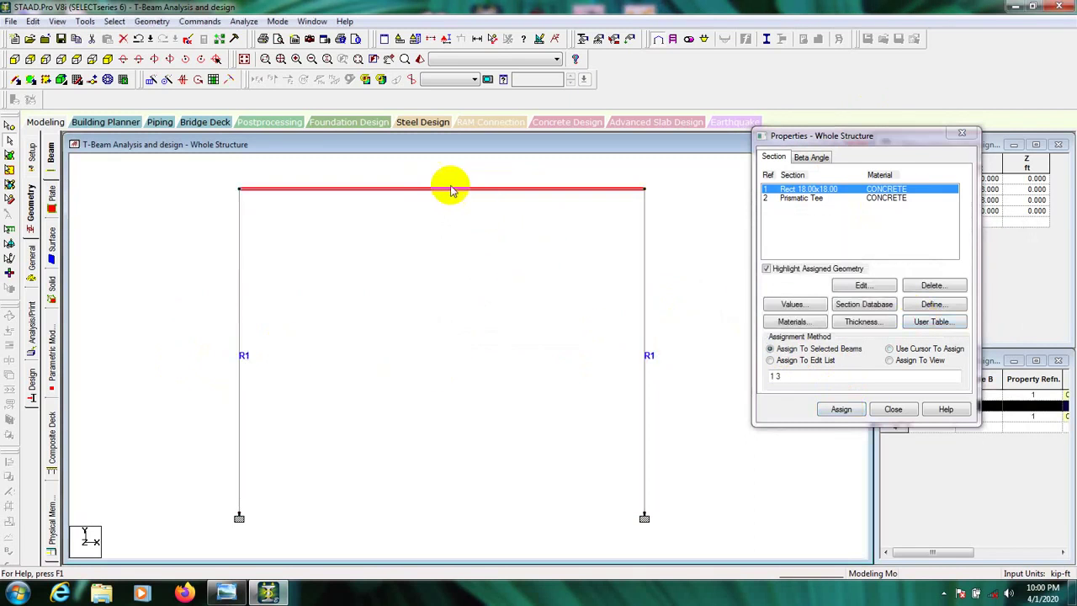
click(799, 198)
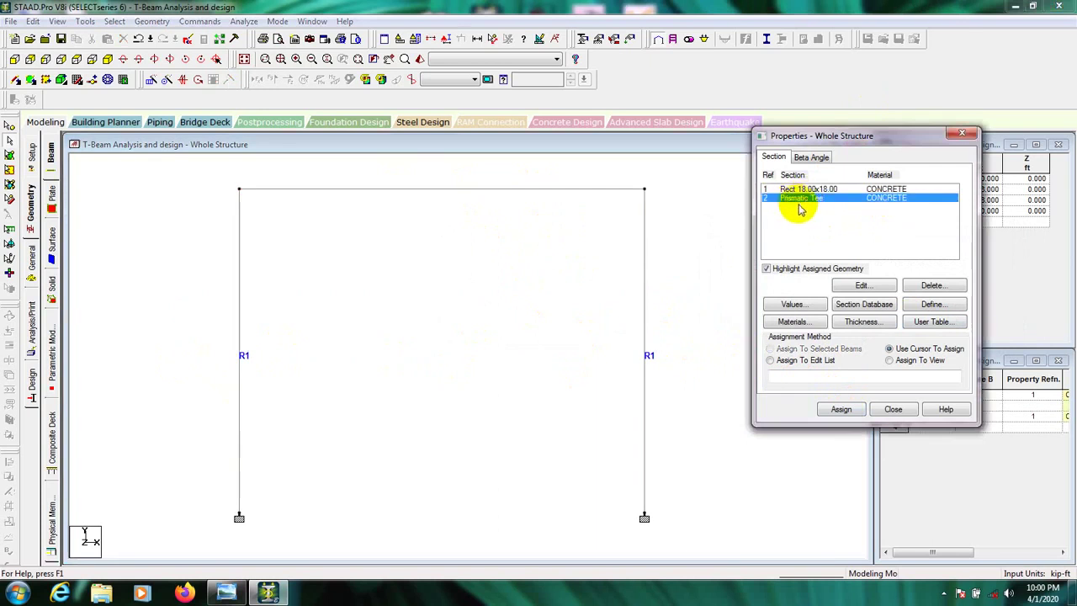
click(474, 189)
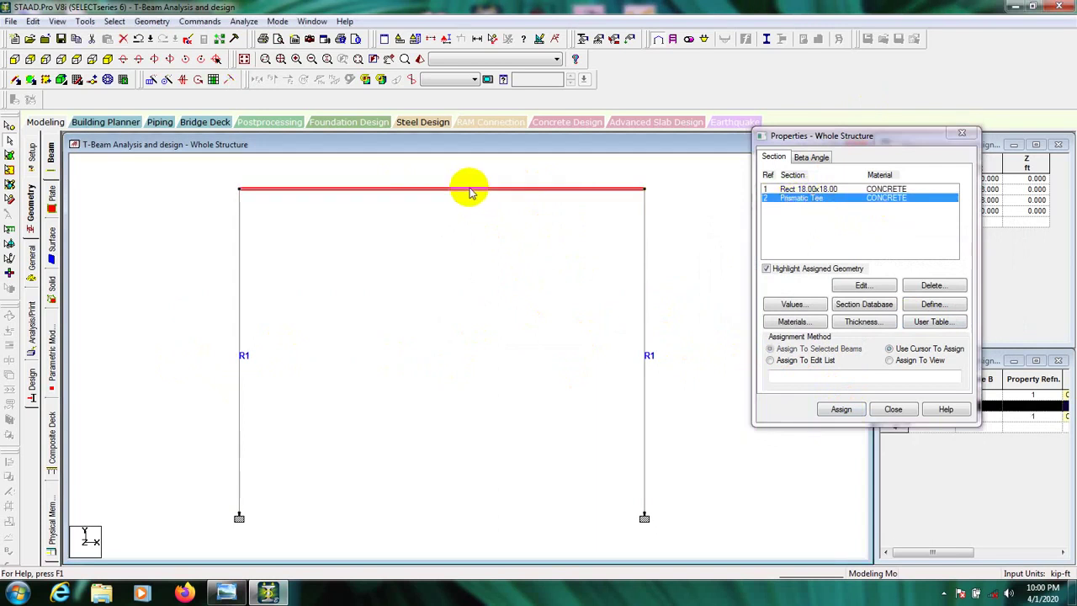
click(841, 409)
click(923, 312)
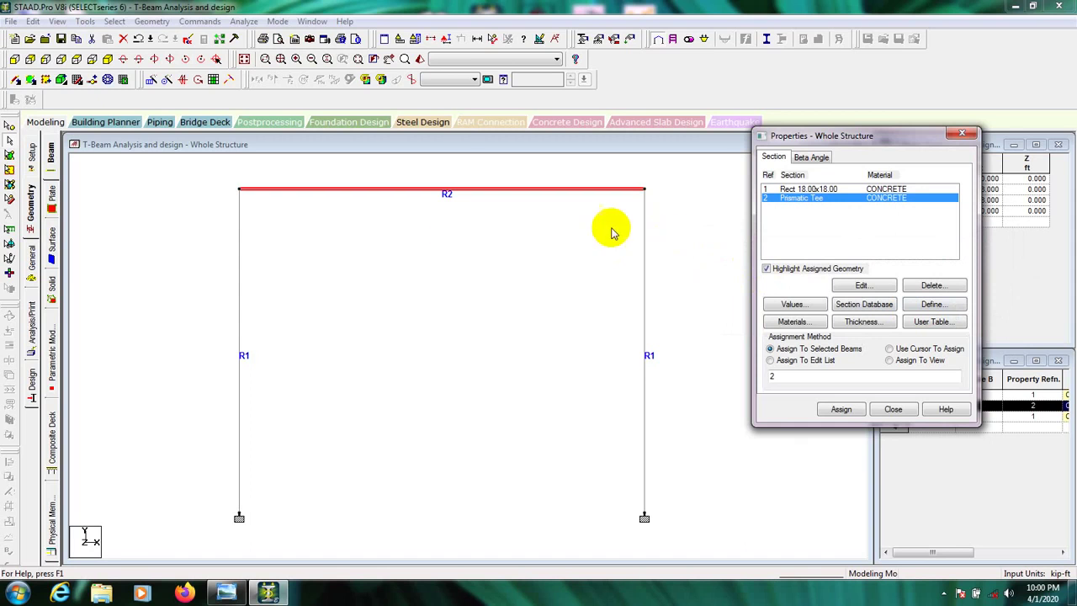
click(900, 410)
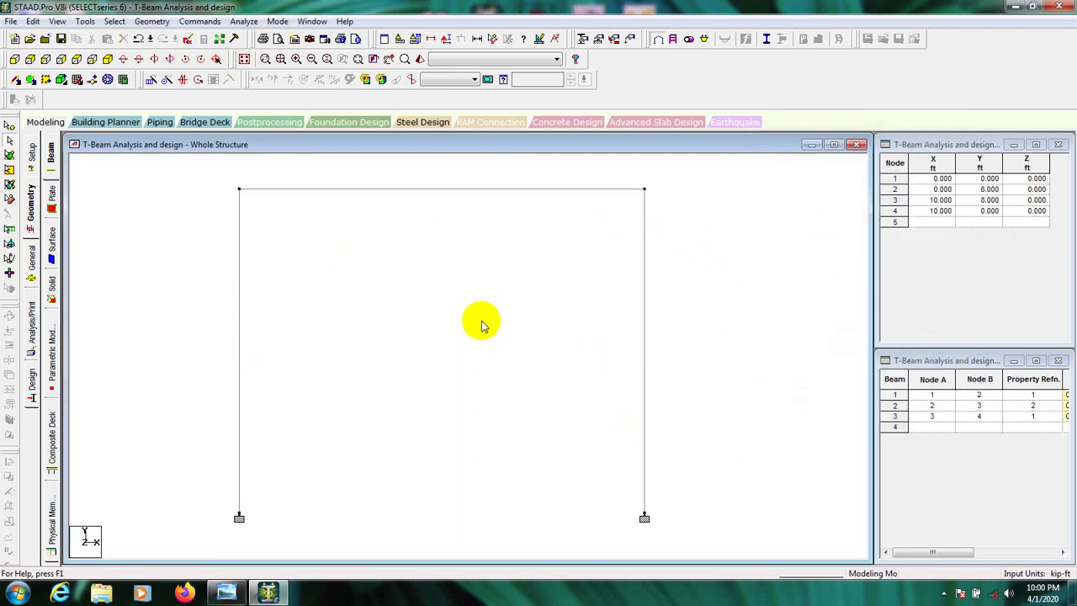
Inspect the frame's assigned sections in a rotated 3D rendered view, and close that view.
click(421, 60)
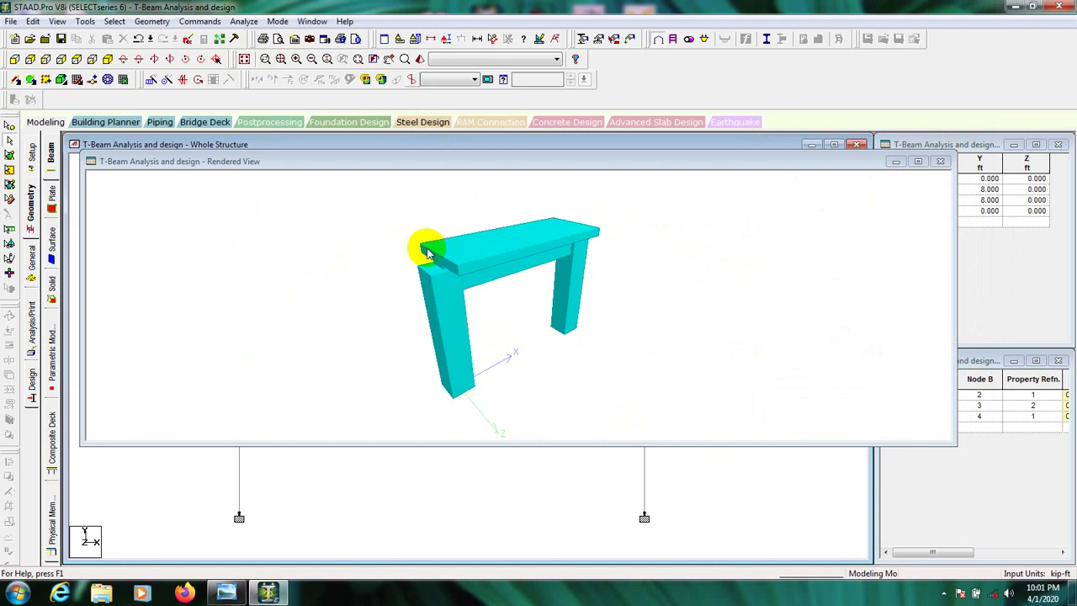
drag(421, 244, 647, 319)
click(941, 161)
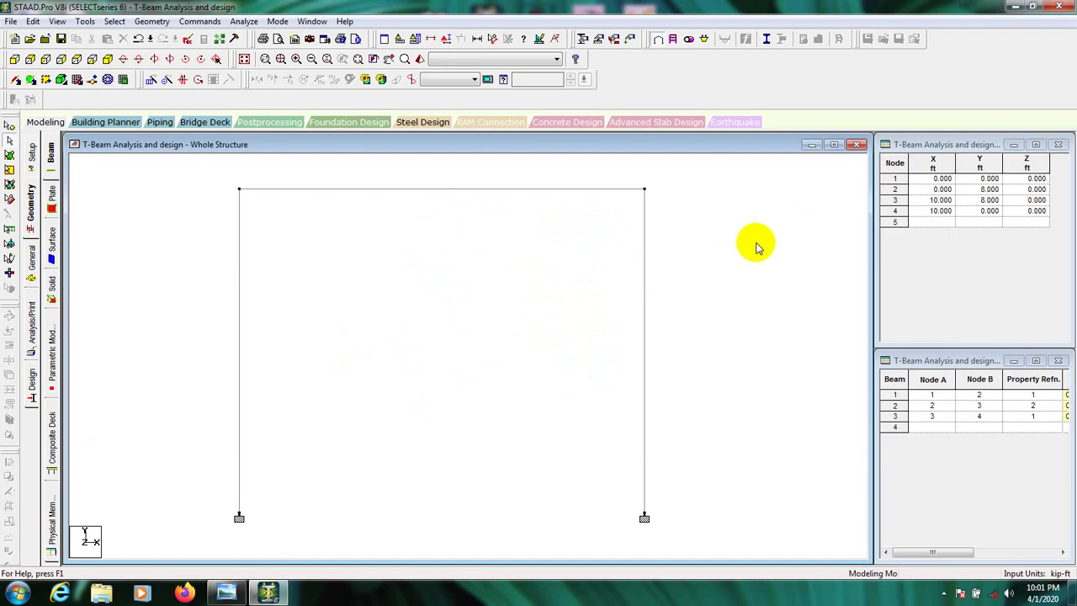
click(578, 42)
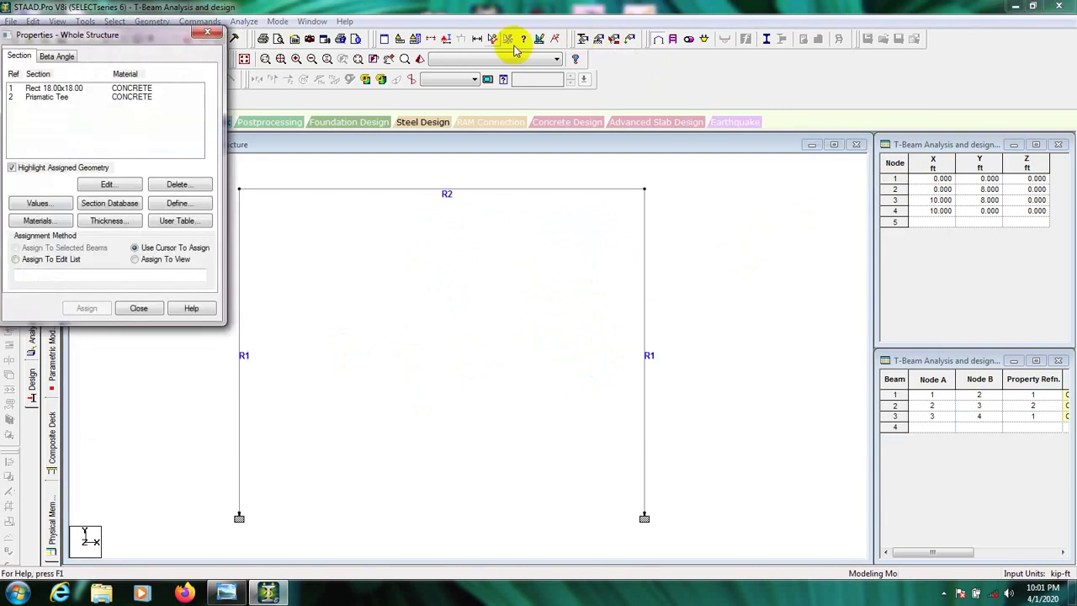
drag(145, 43, 872, 88)
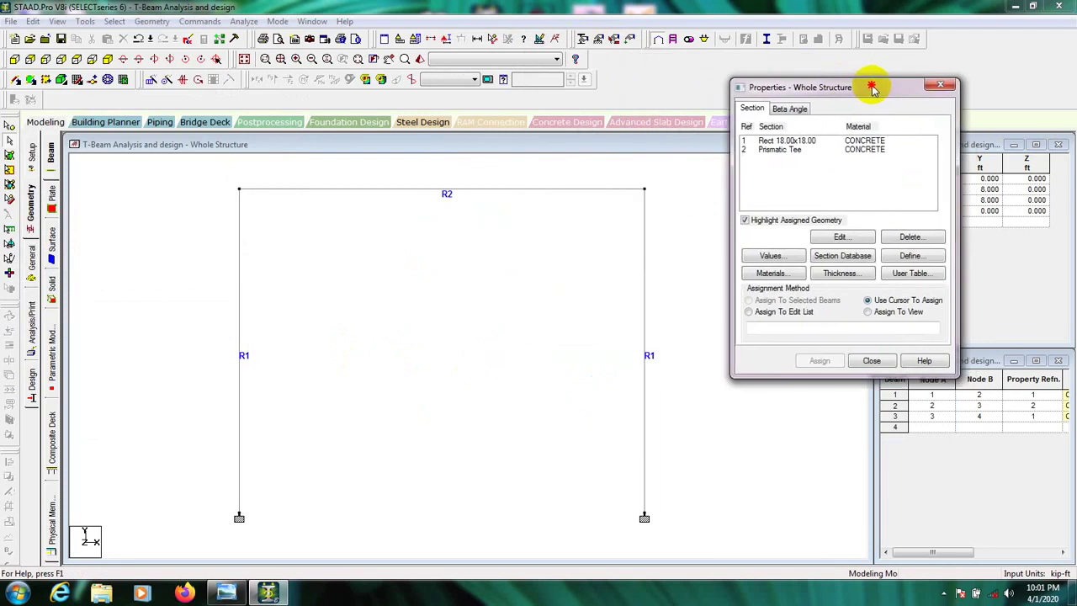
click(950, 84)
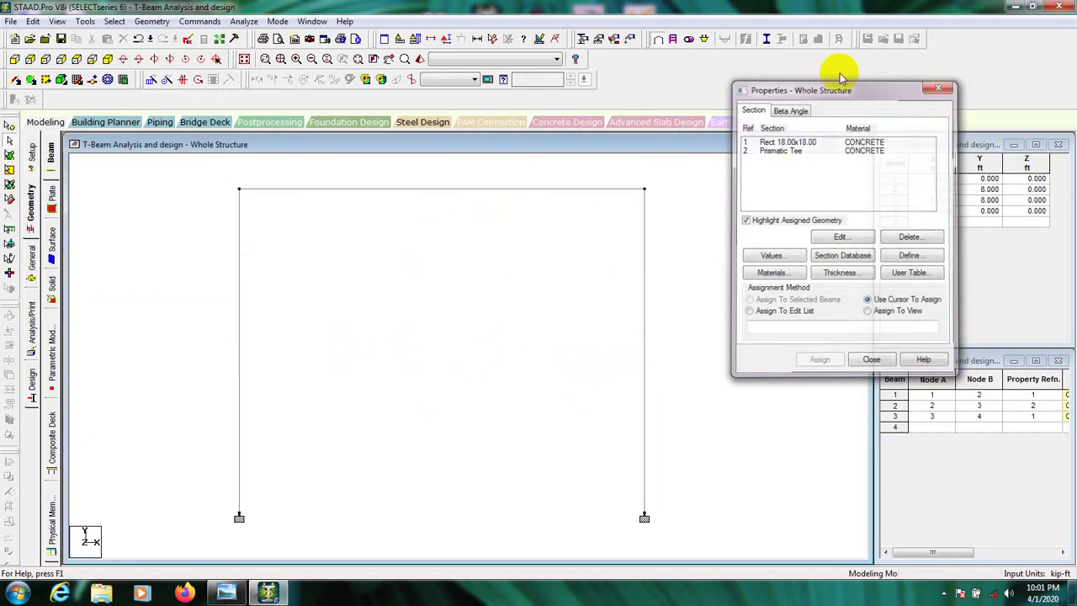
Create primary load case 1 with loading type Dead and the title DL.
click(631, 41)
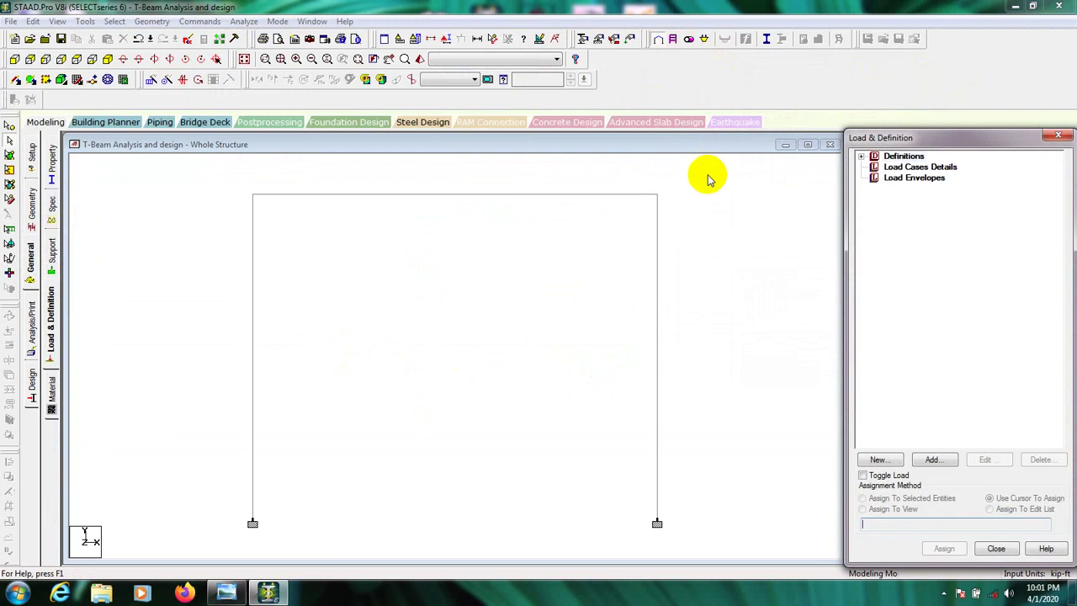
click(904, 168)
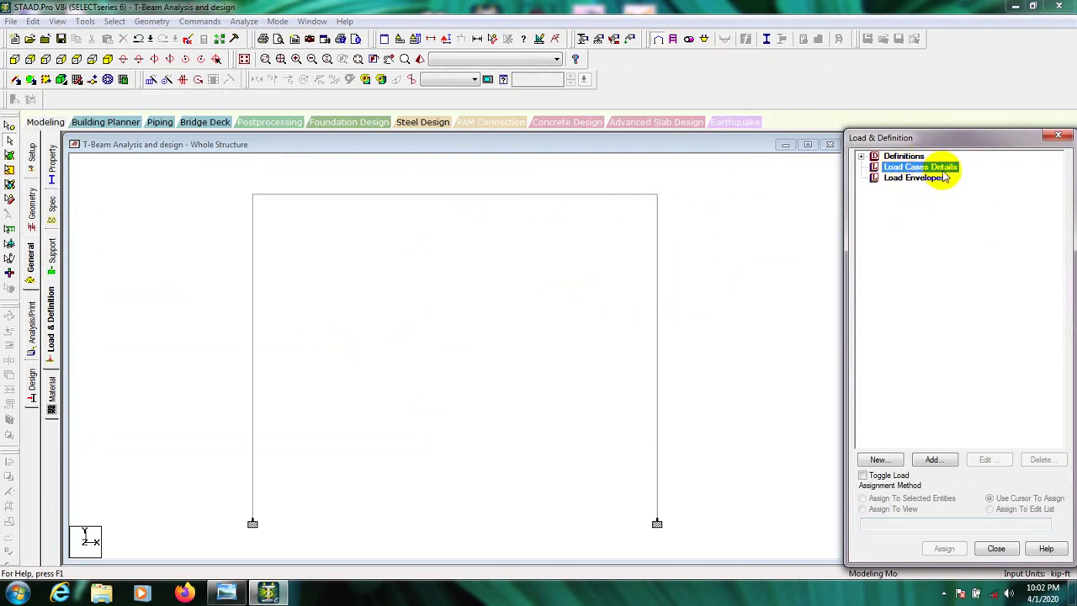
click(933, 461)
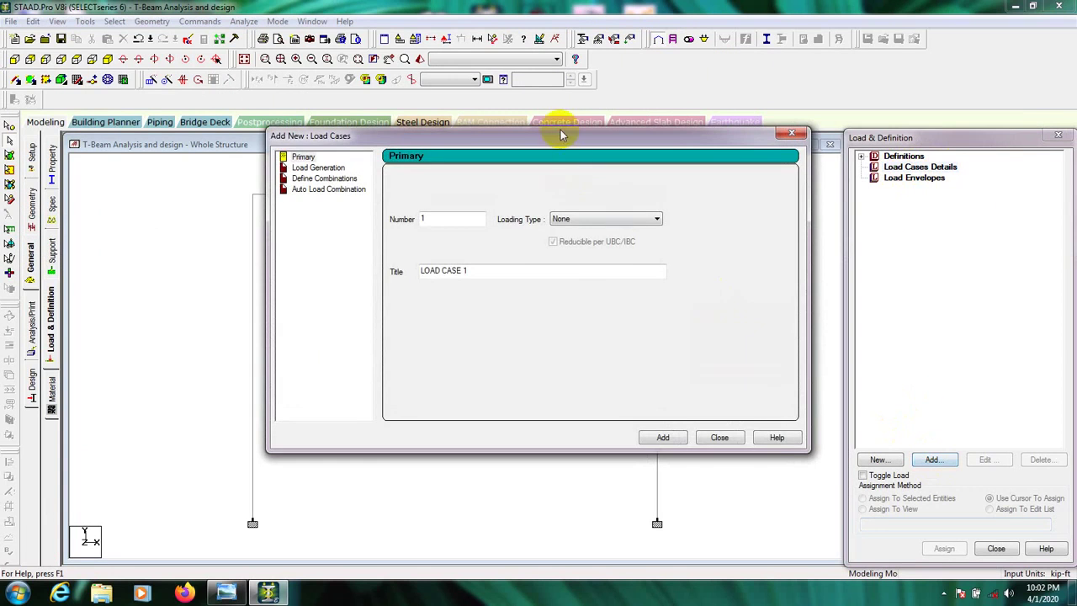
drag(559, 136, 697, 144)
click(751, 224)
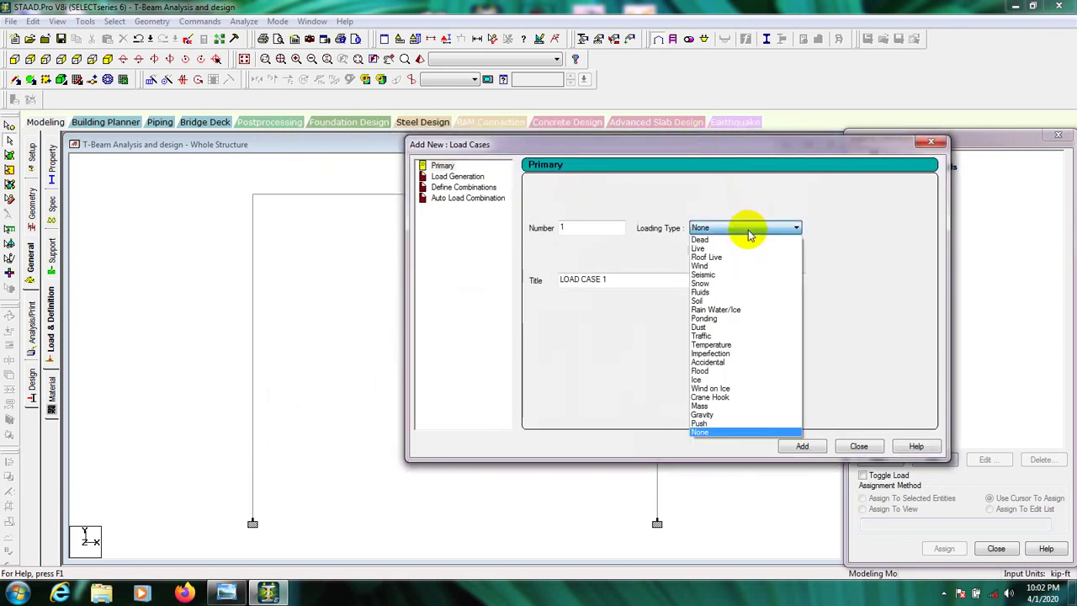
click(719, 239)
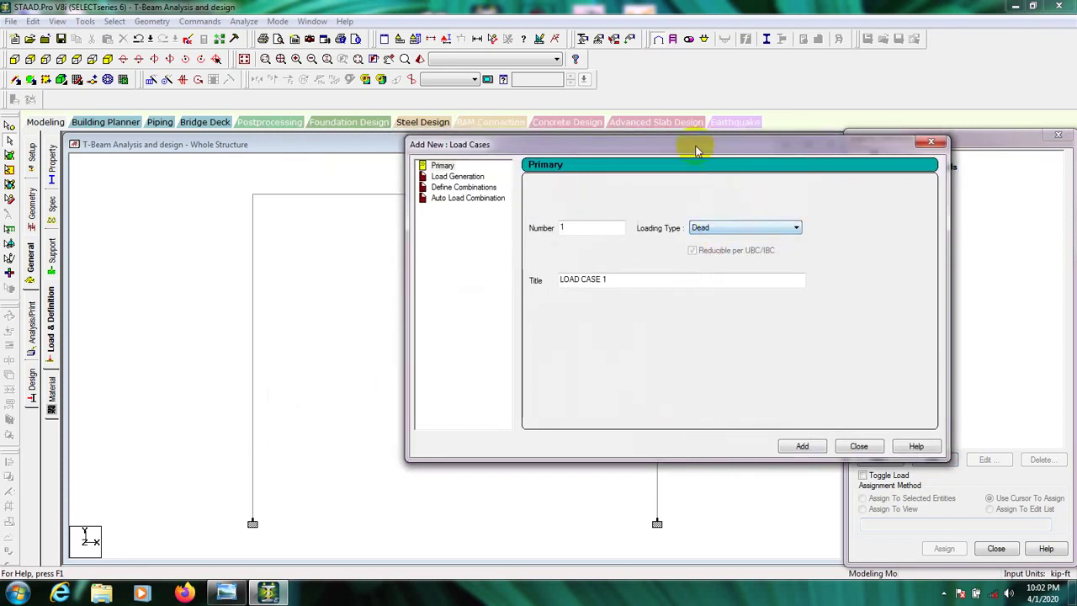
drag(692, 149, 711, 151)
drag(653, 283, 501, 288)
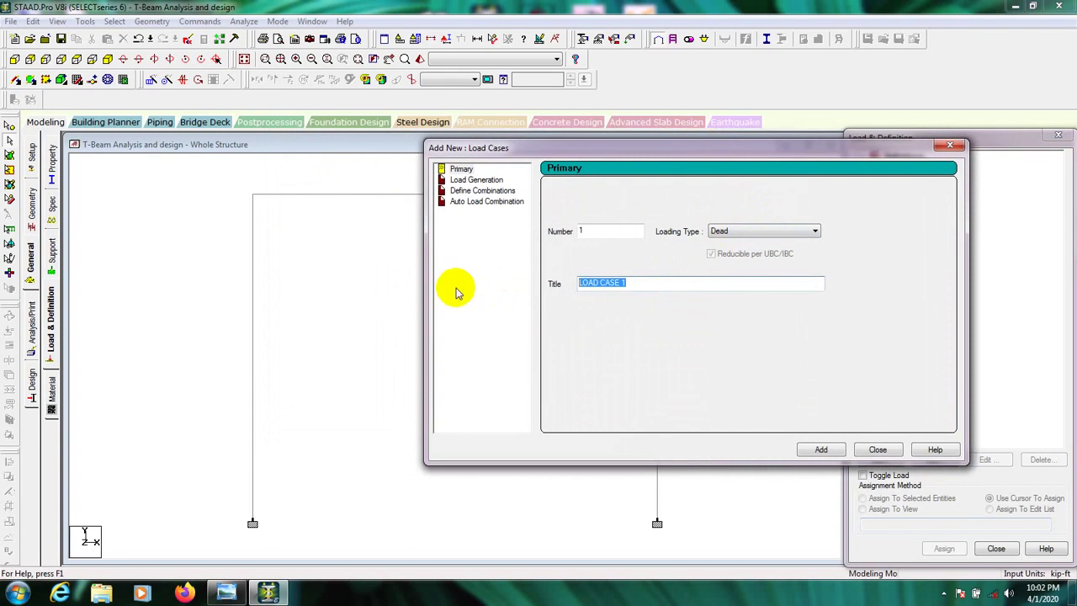
text(DL)
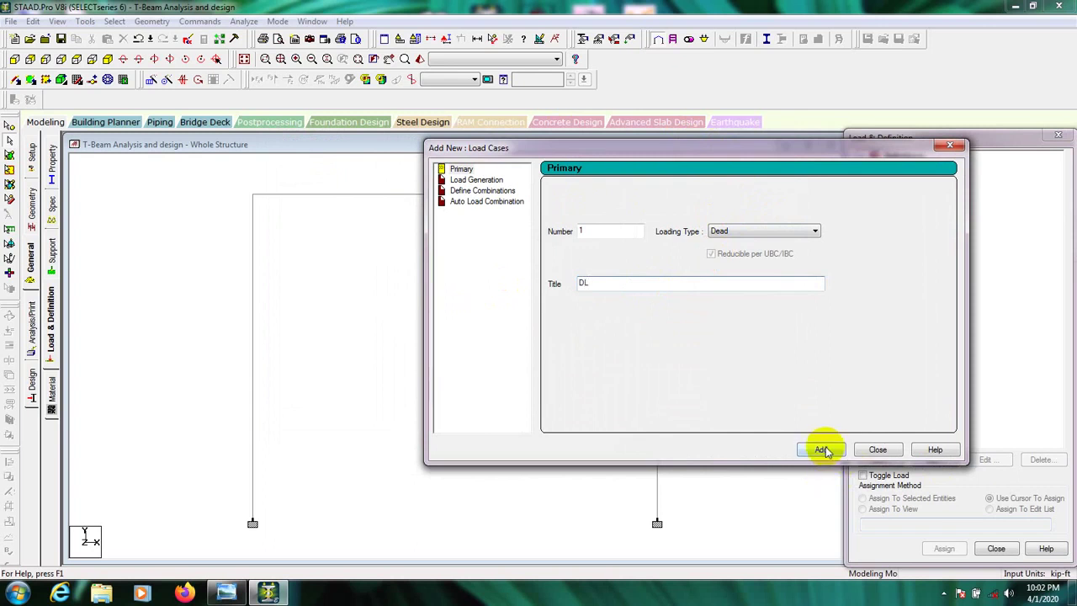
click(821, 450)
click(876, 449)
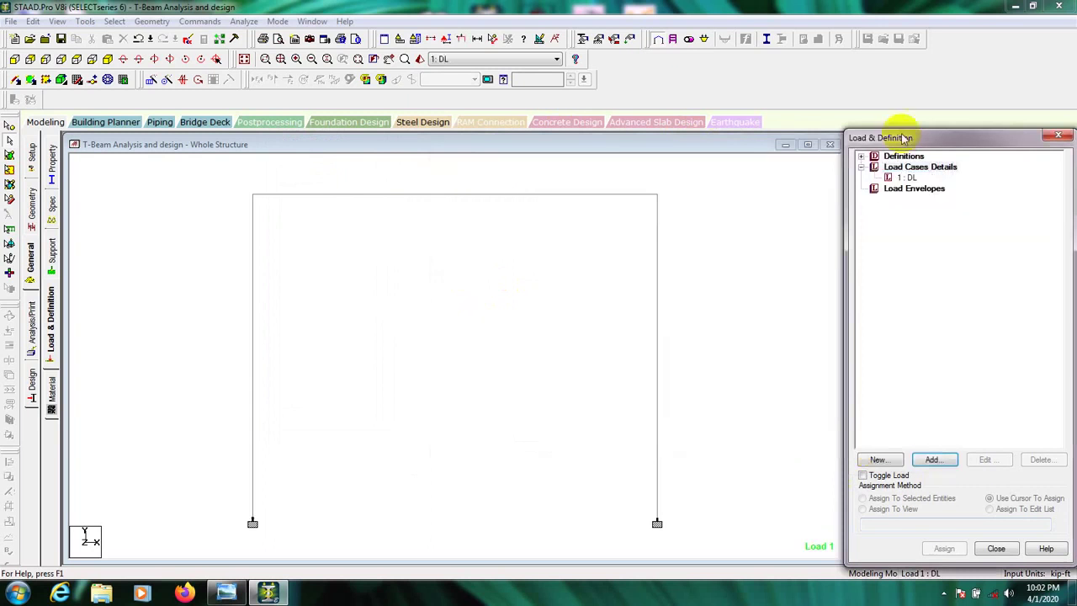
Add a selfweight load in the Y direction with factor -1 to the DL load case.
click(894, 176)
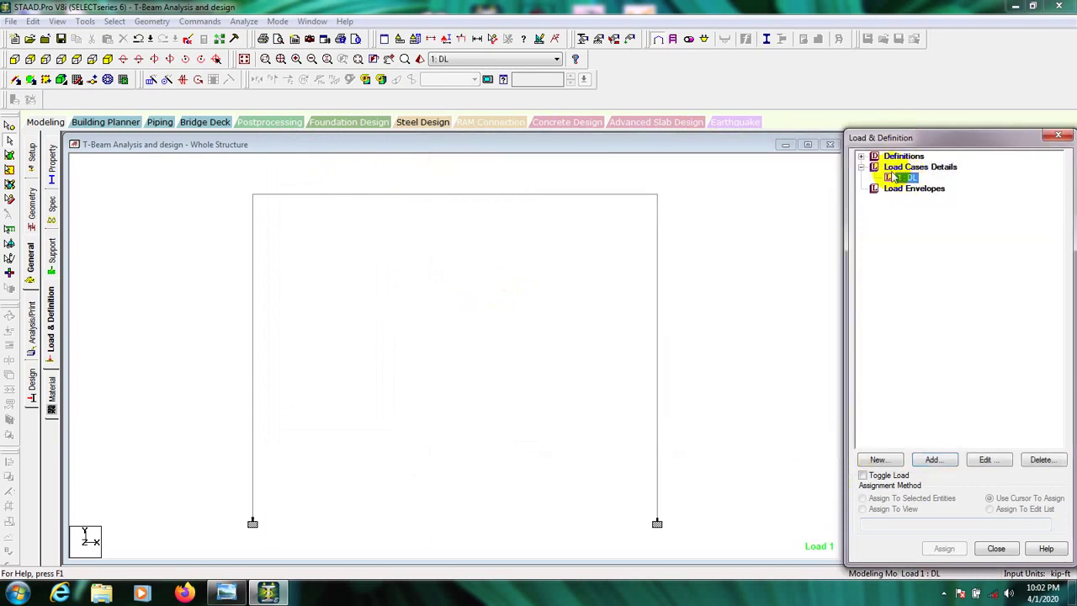
click(932, 460)
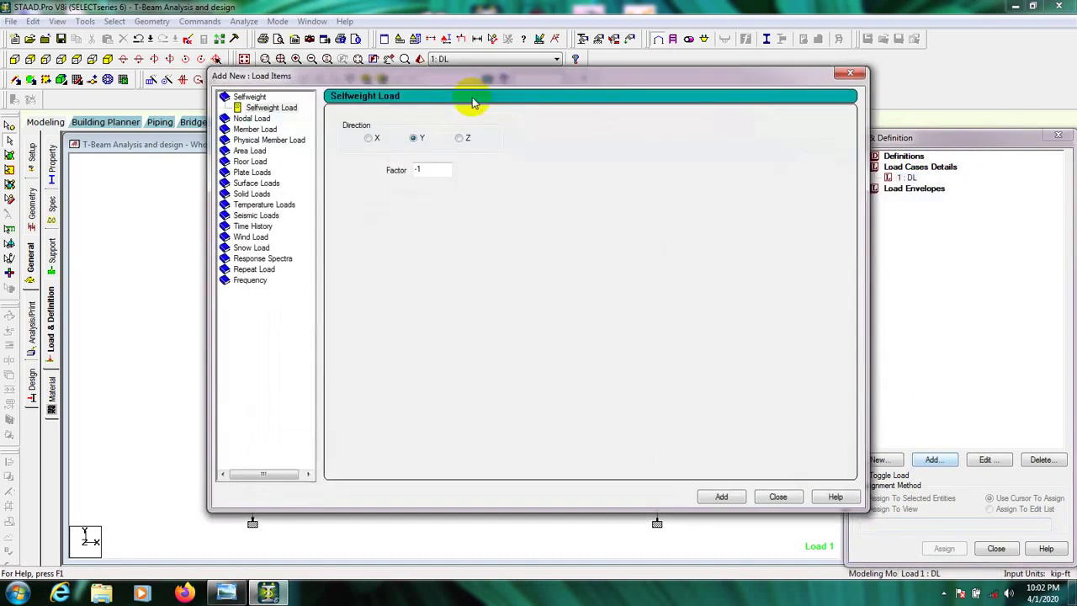
drag(408, 78, 449, 79)
click(336, 111)
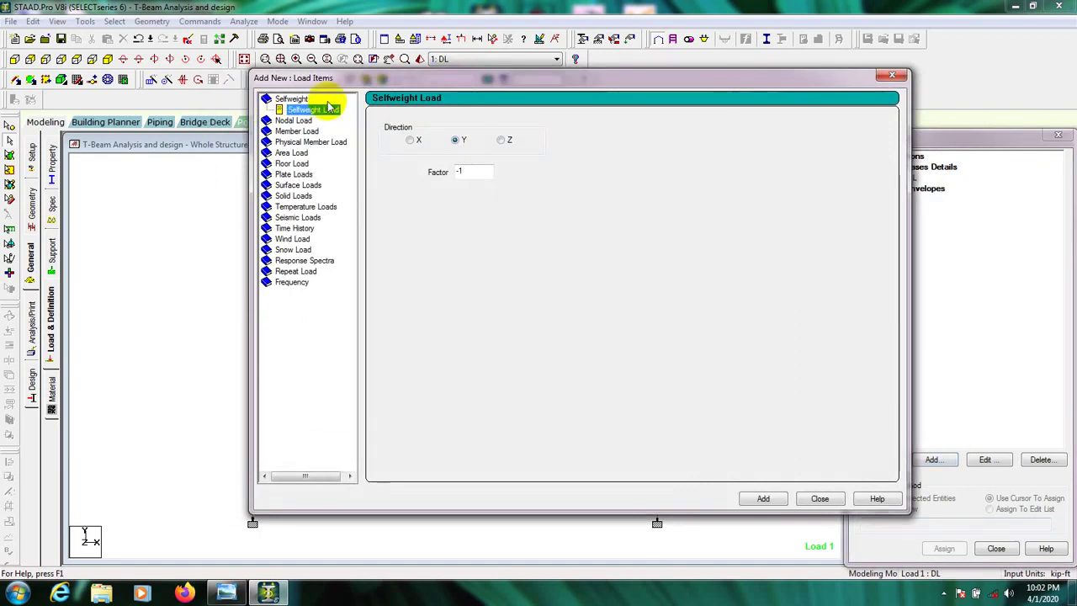
double_click(459, 171)
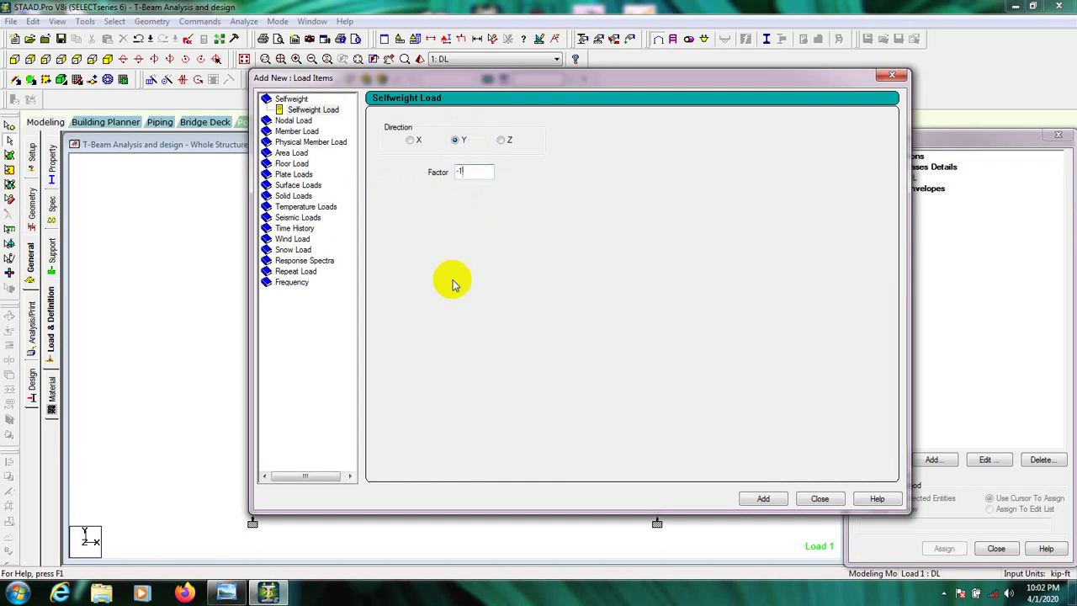
click(761, 499)
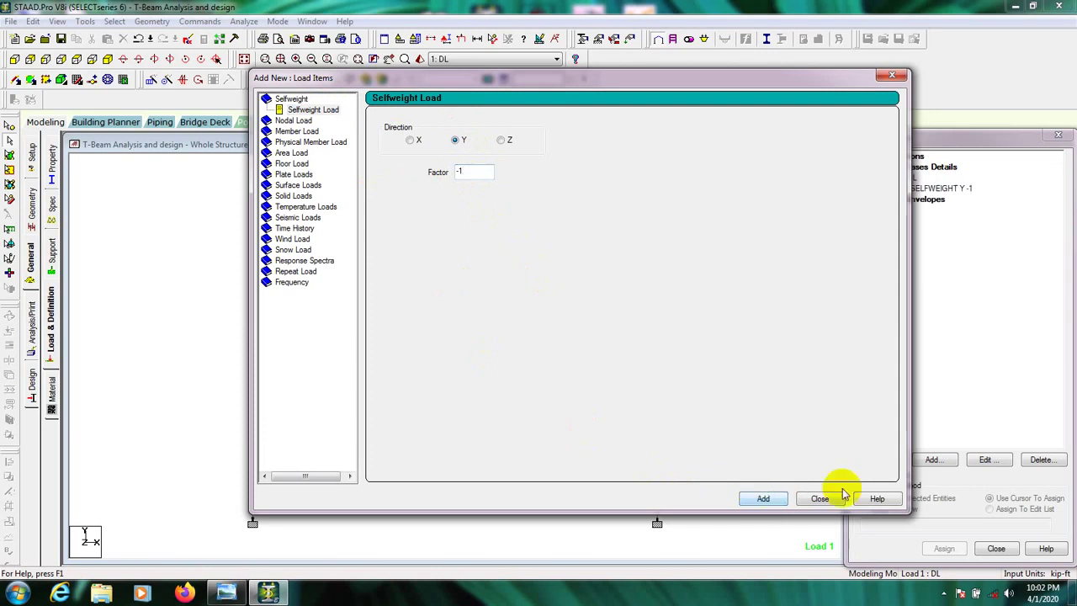
Add a uniform force member load of -5 kip/ft in the GY direction to the DL load case.
click(296, 132)
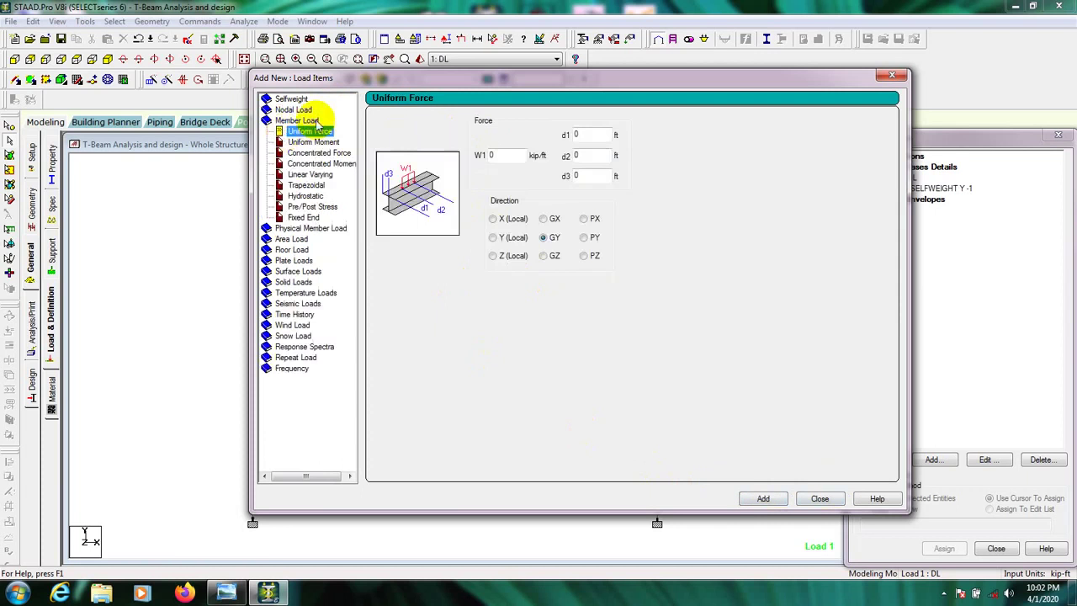
drag(471, 78, 521, 85)
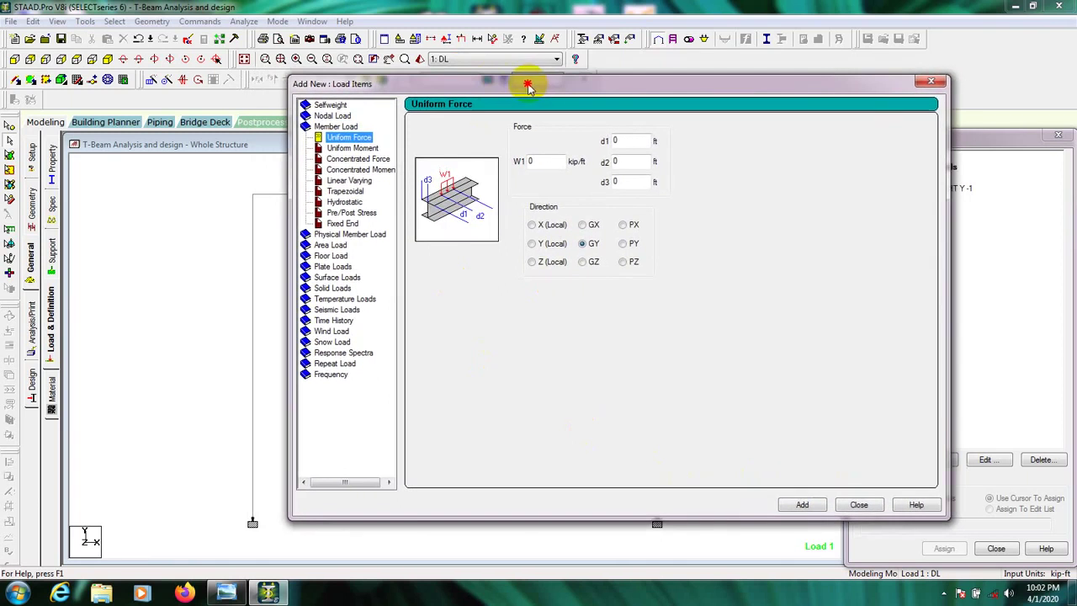
double_click(545, 163)
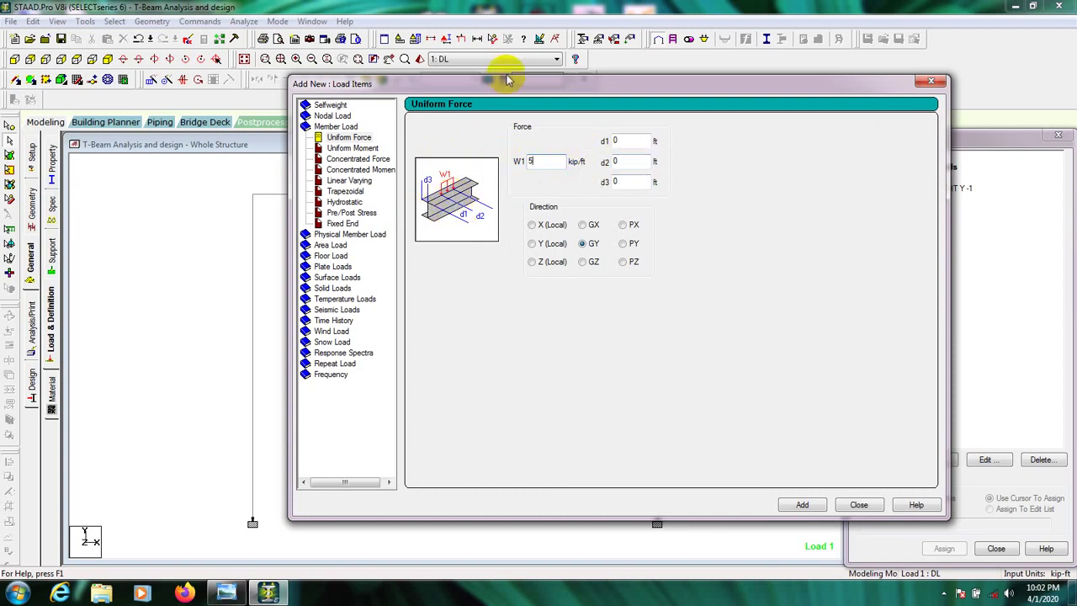
drag(509, 80, 560, 106)
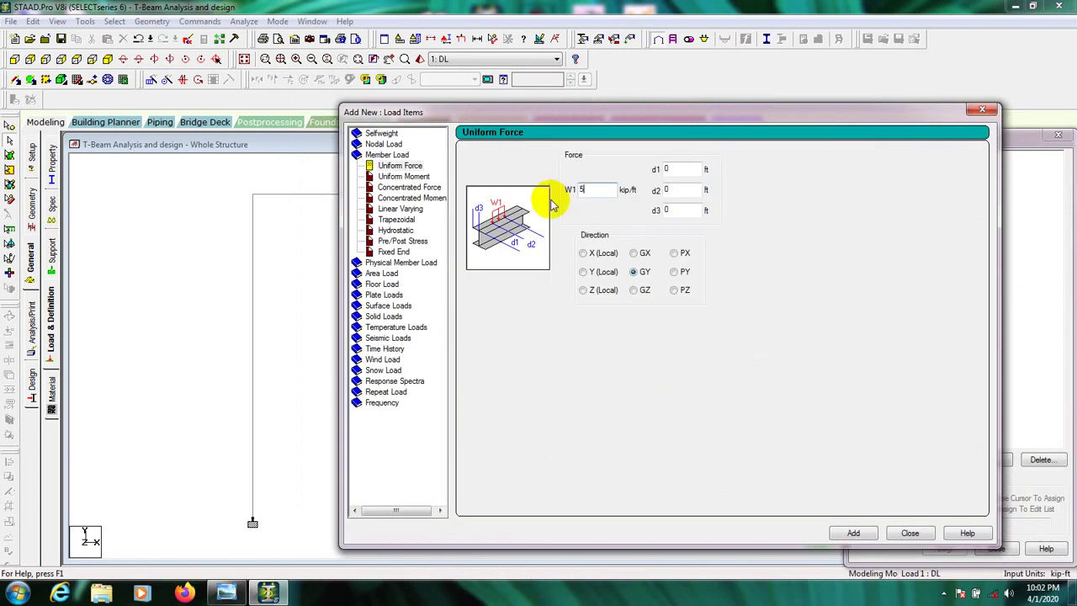
drag(594, 187, 566, 193)
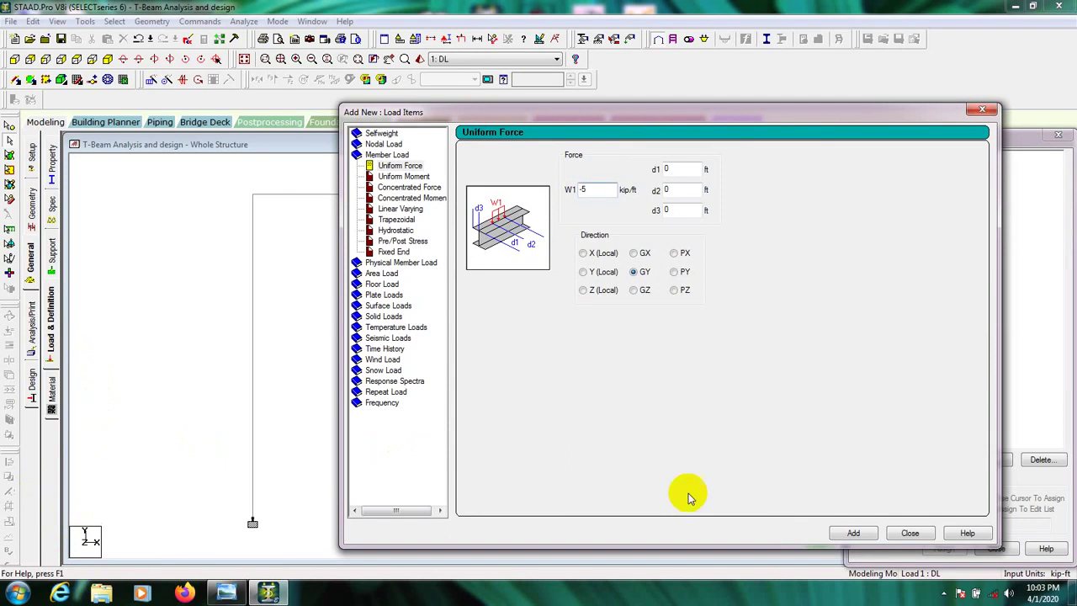
click(909, 532)
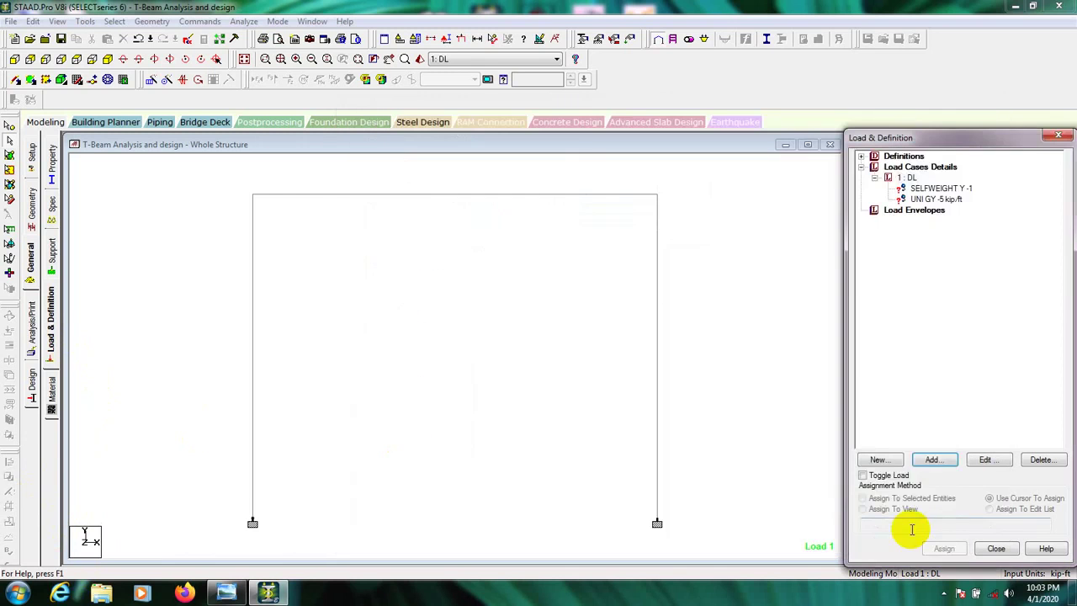
Assign the SELFWEIGHT Y -1 load to all members in the view and accept the confirmation.
click(943, 188)
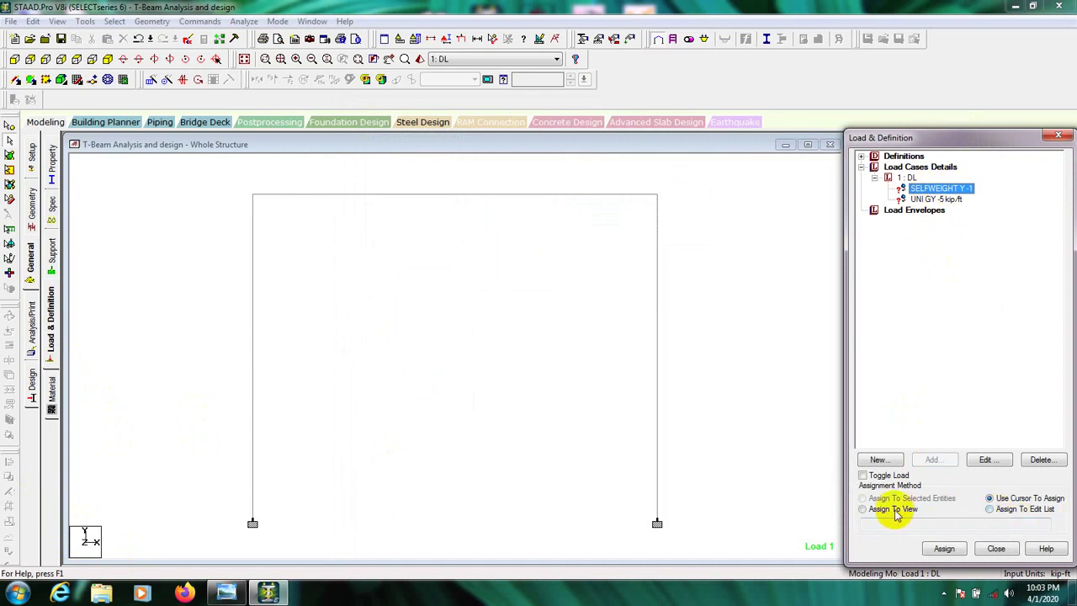
click(932, 189)
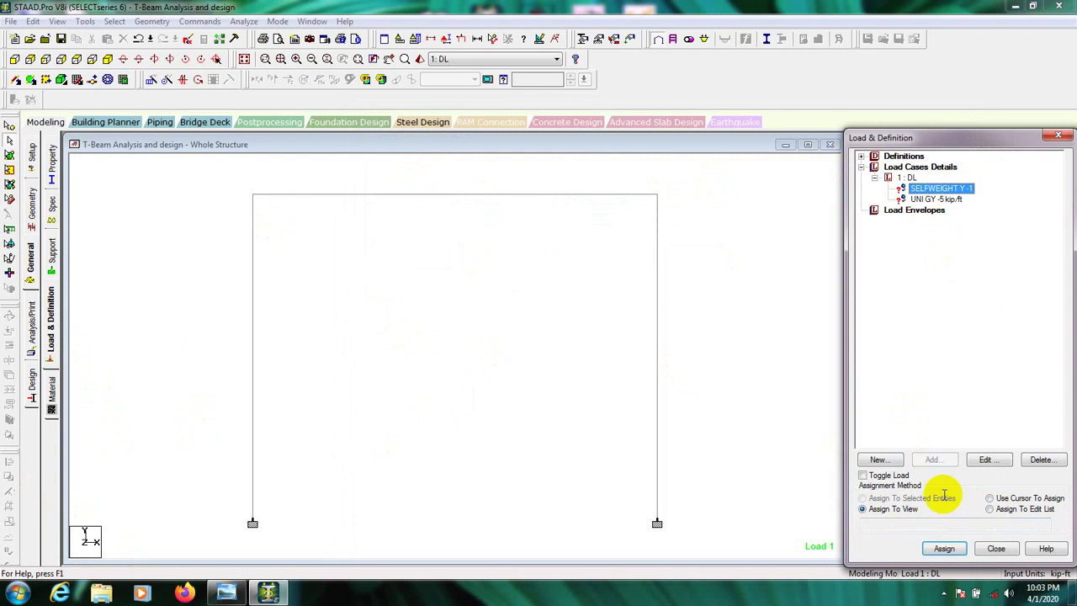
click(943, 548)
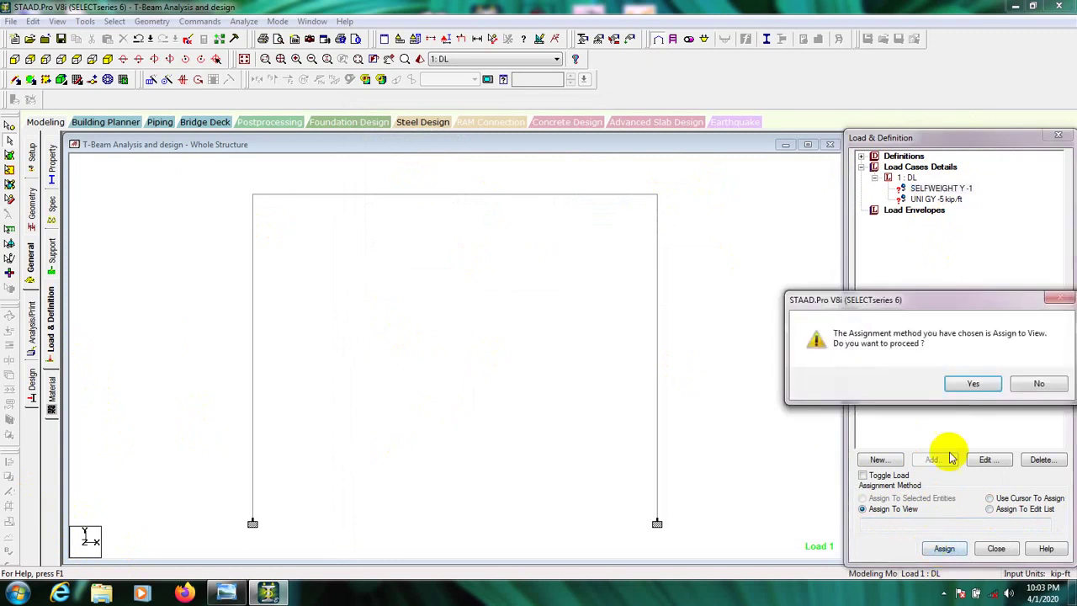
click(968, 380)
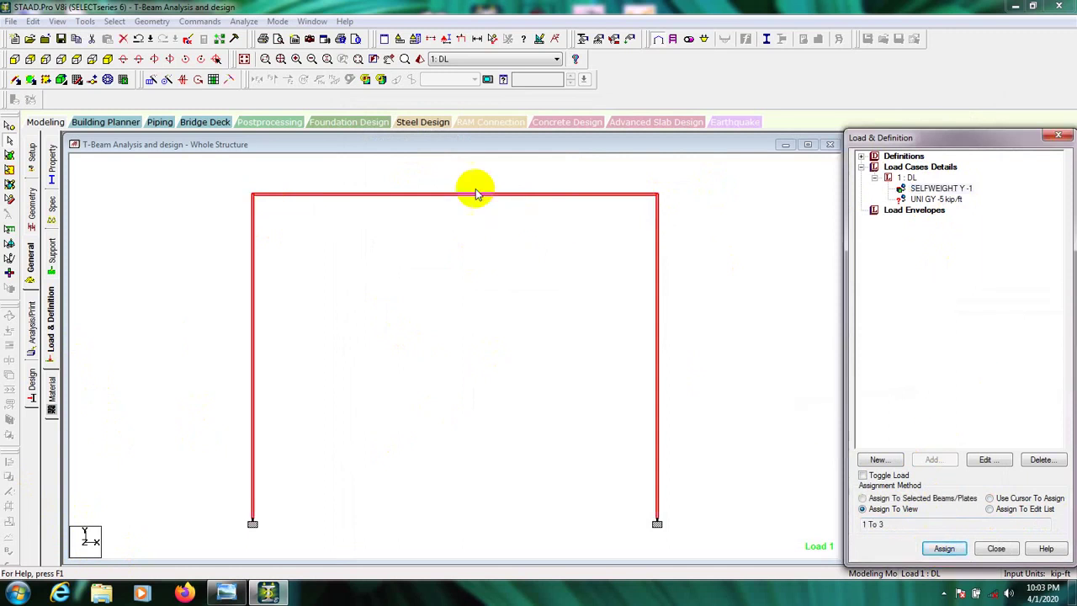
Assign the UNI GY -5 kip/ft load to the horizontal beam only, and clear the beam selection.
click(939, 220)
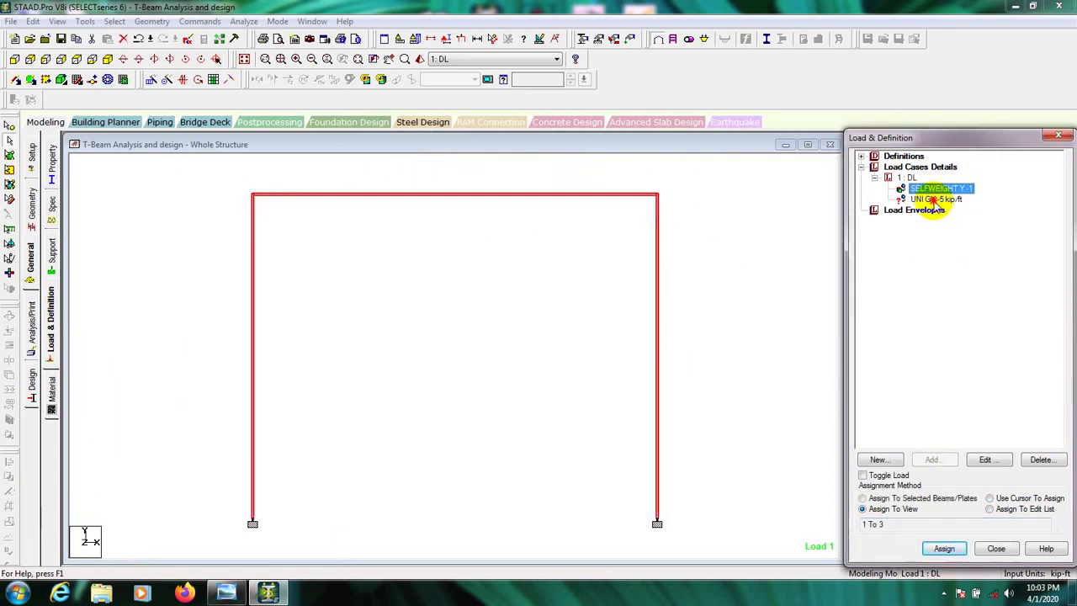
click(933, 200)
click(710, 282)
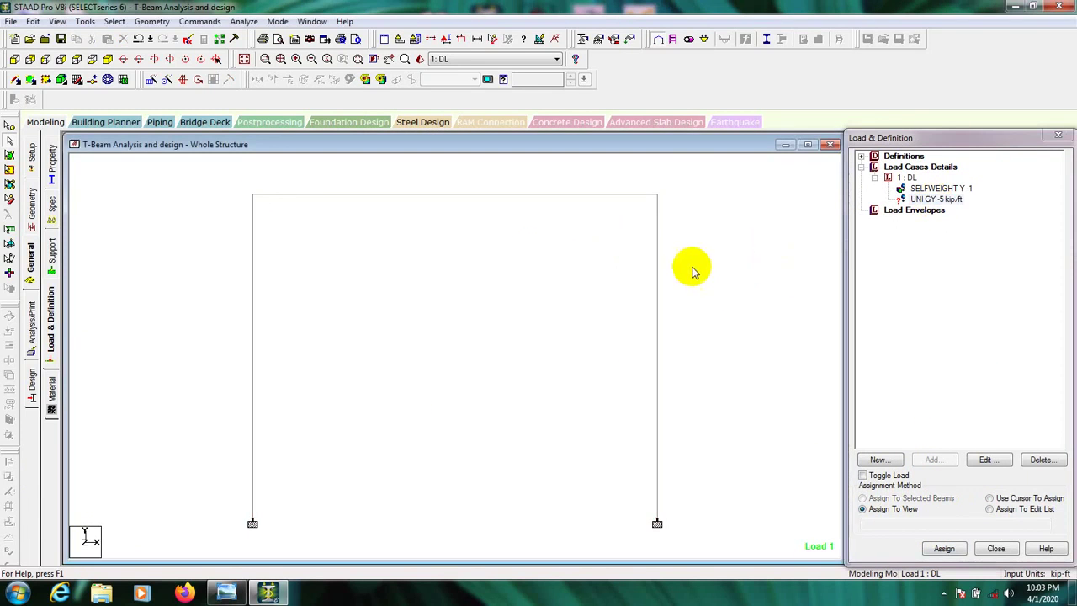
click(942, 199)
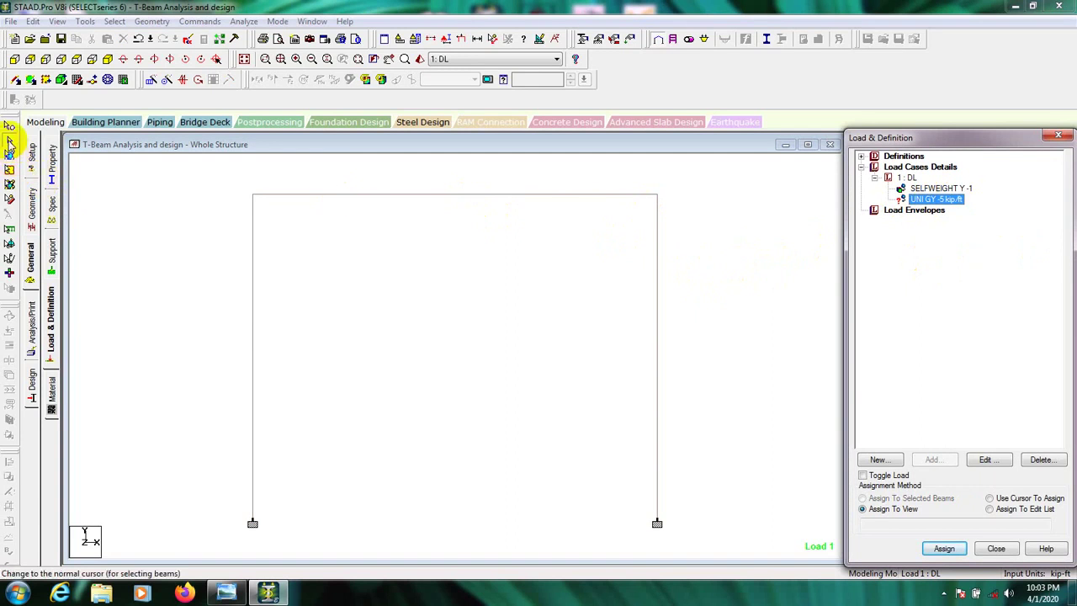
click(9, 145)
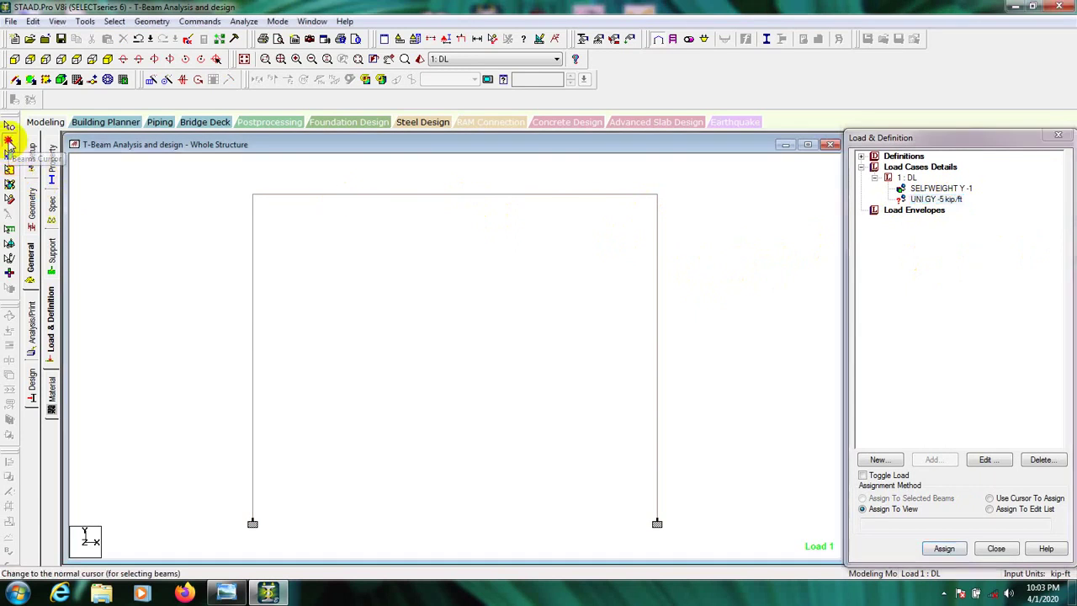
click(402, 197)
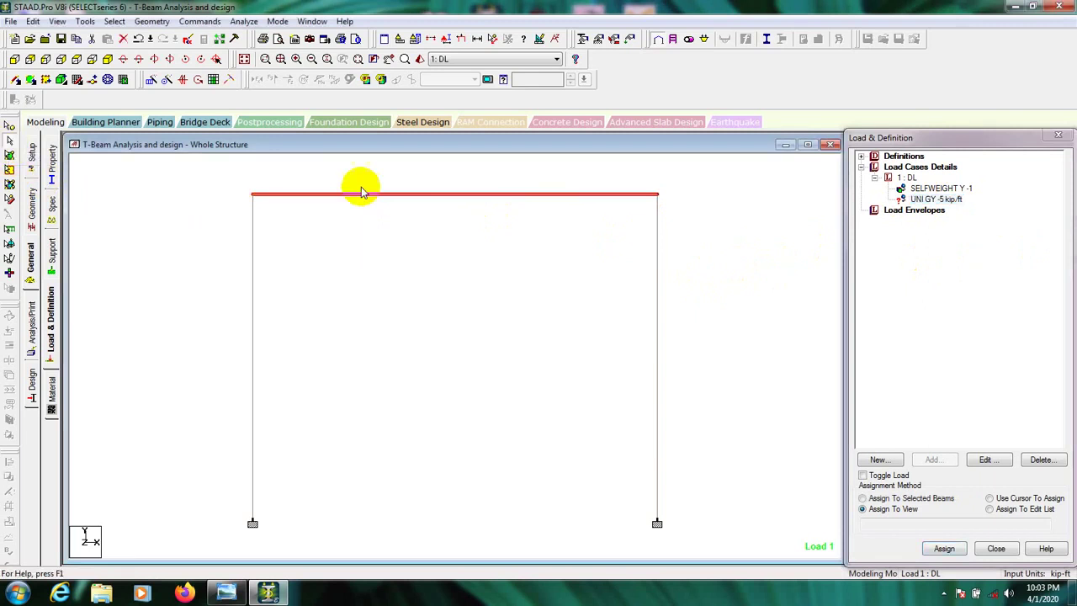
click(941, 202)
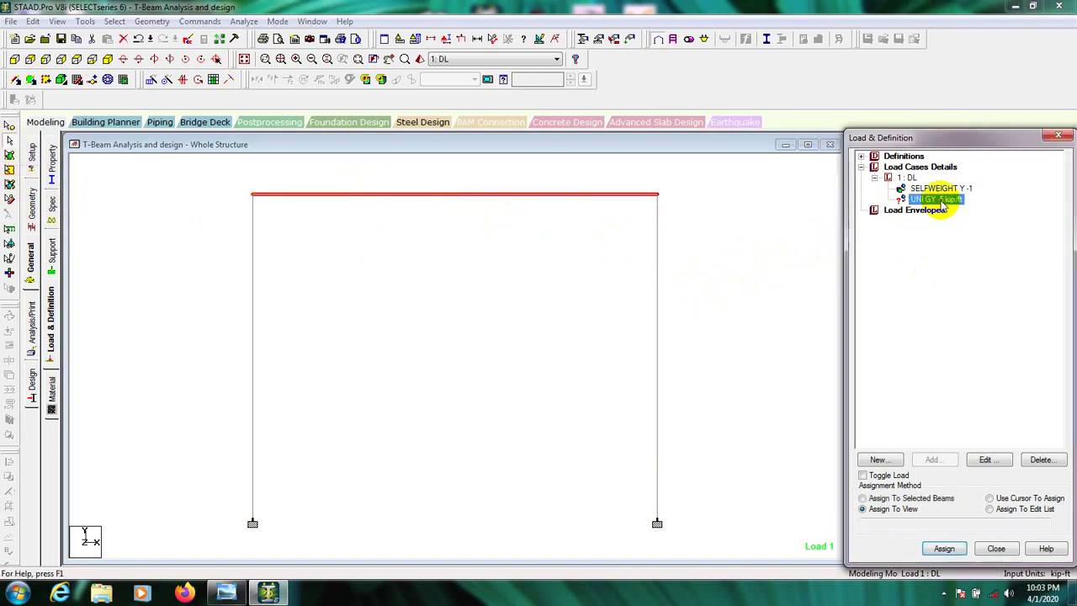
click(935, 498)
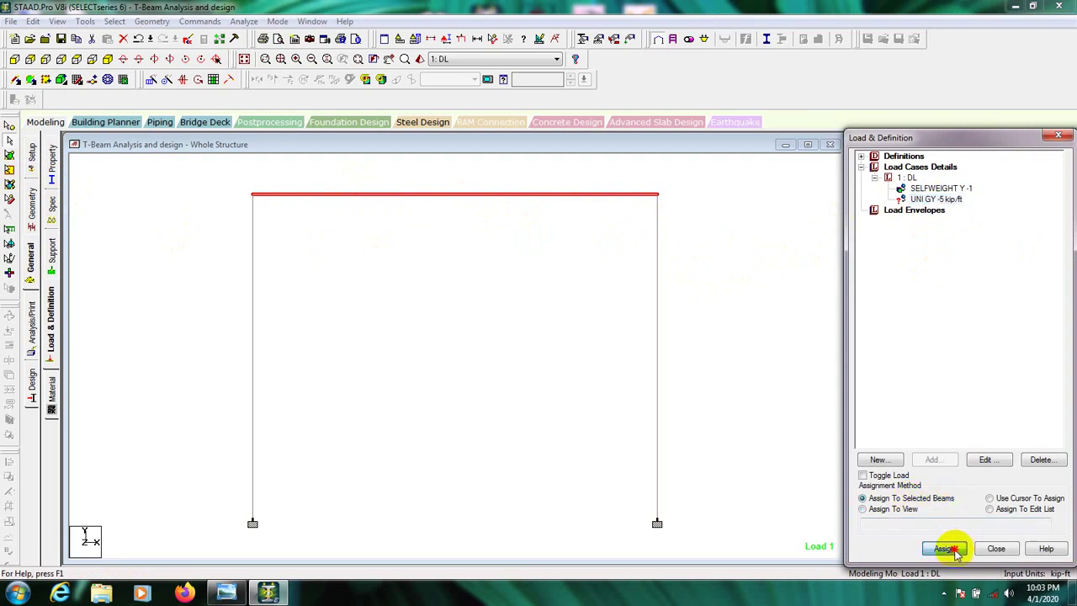
click(945, 548)
click(970, 381)
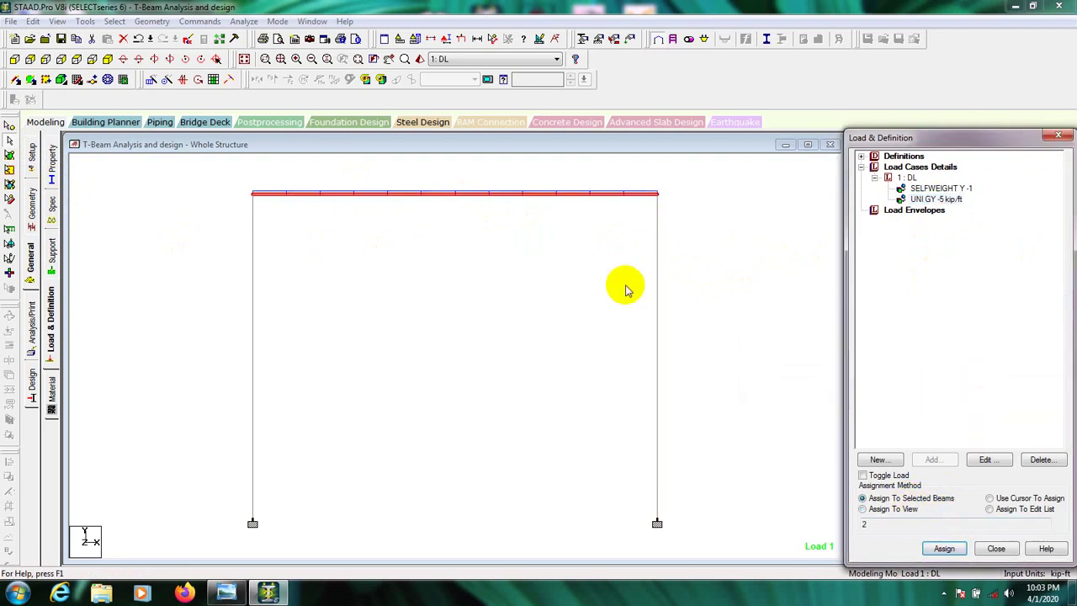
click(445, 240)
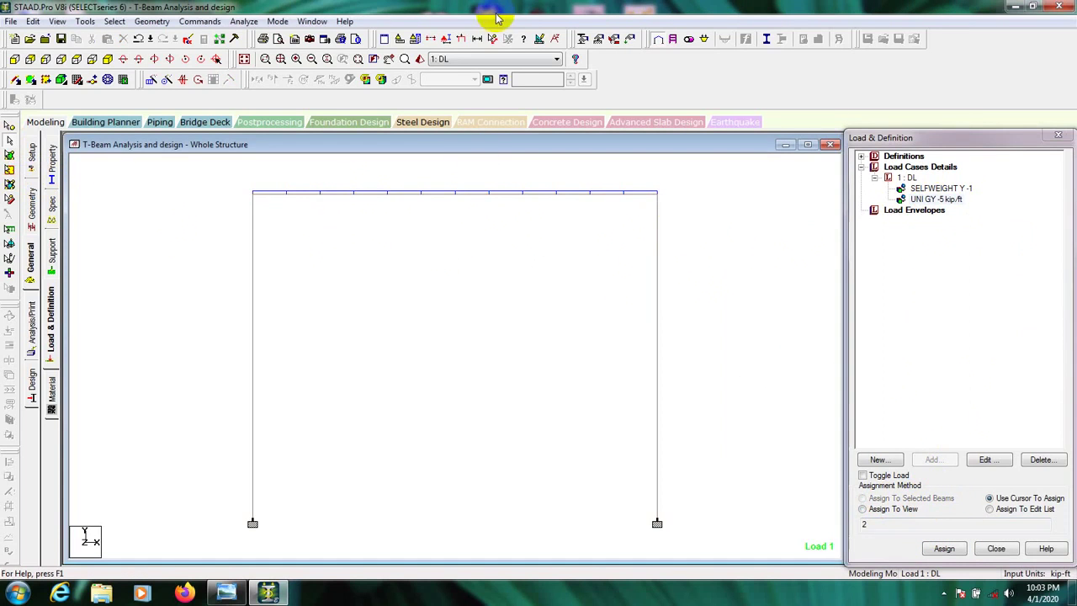
Display the DL loads as larger arrows on the frame and examine the load on the beam.
click(462, 39)
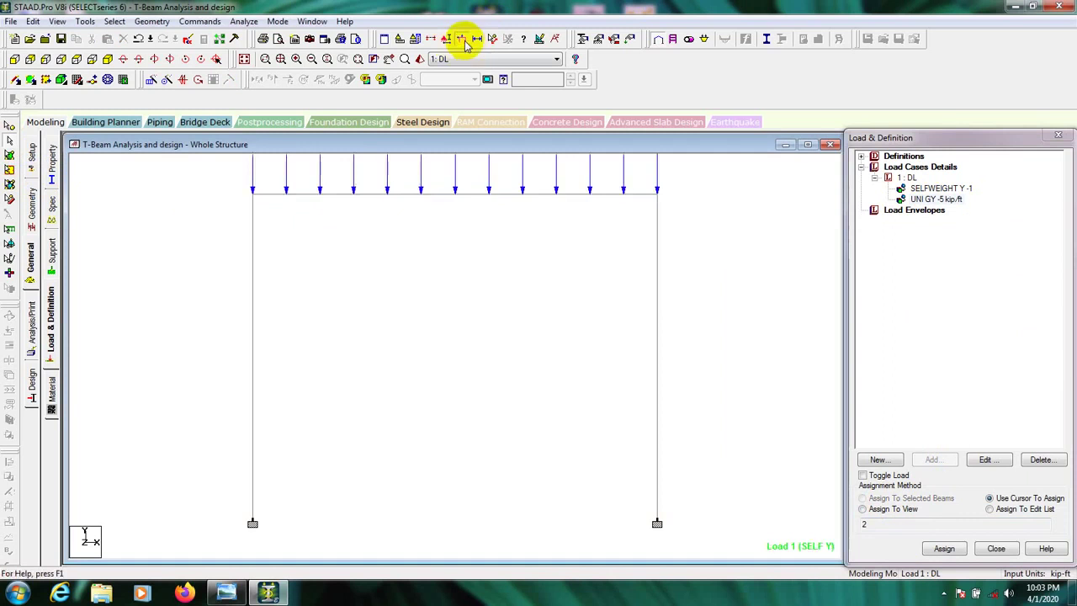
scroll(450, 320, up, 5)
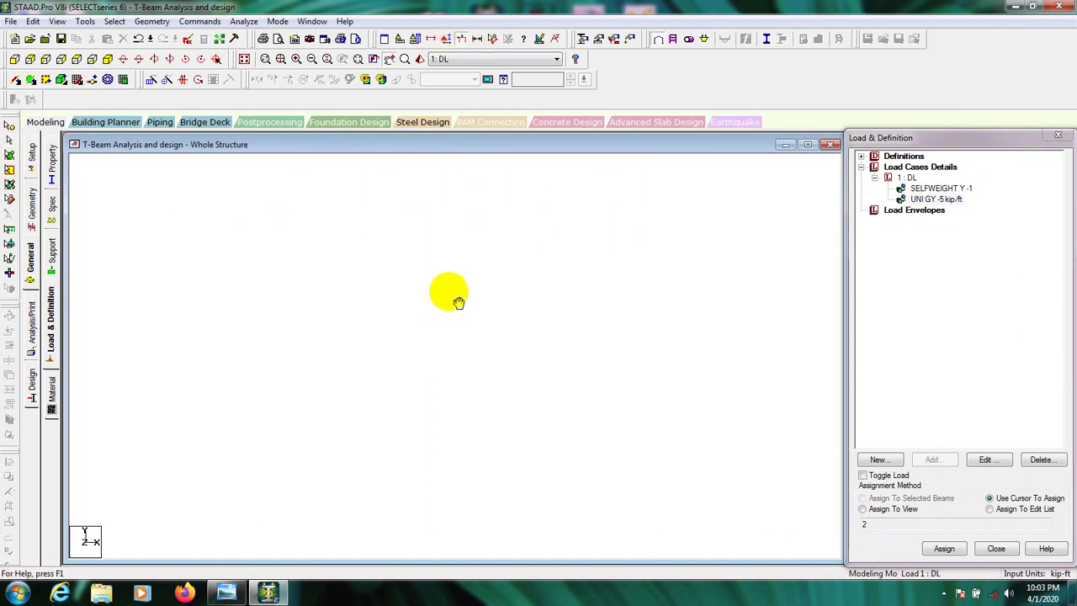
scroll(449, 295, down, 6)
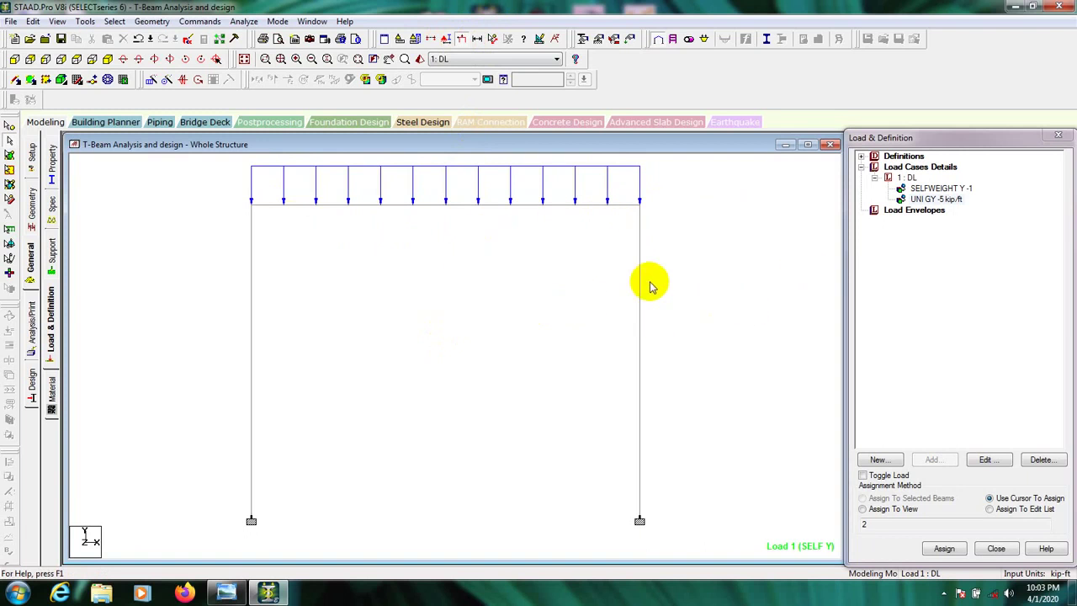
Add a Perform Analysis command with the No Print option to the model.
drag(766, 292, 764, 288)
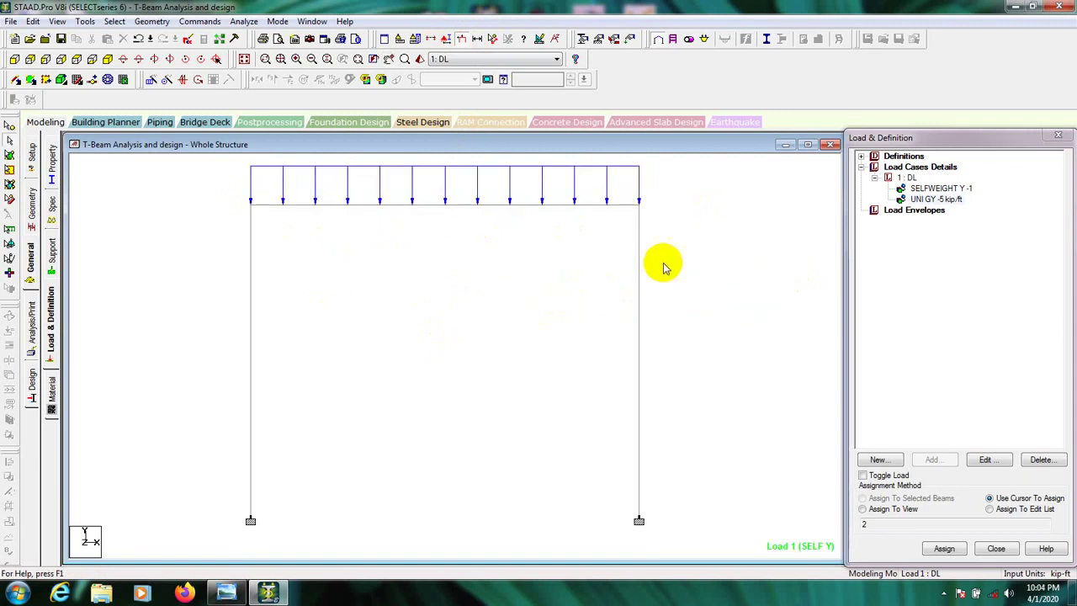
click(199, 21)
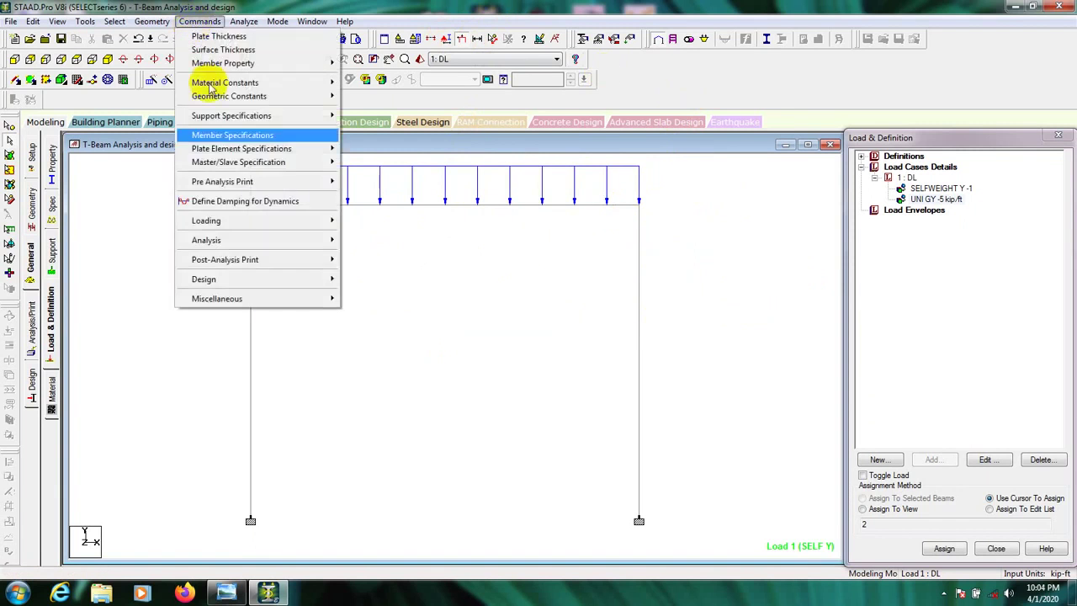
mouse_move(277, 244)
click(383, 239)
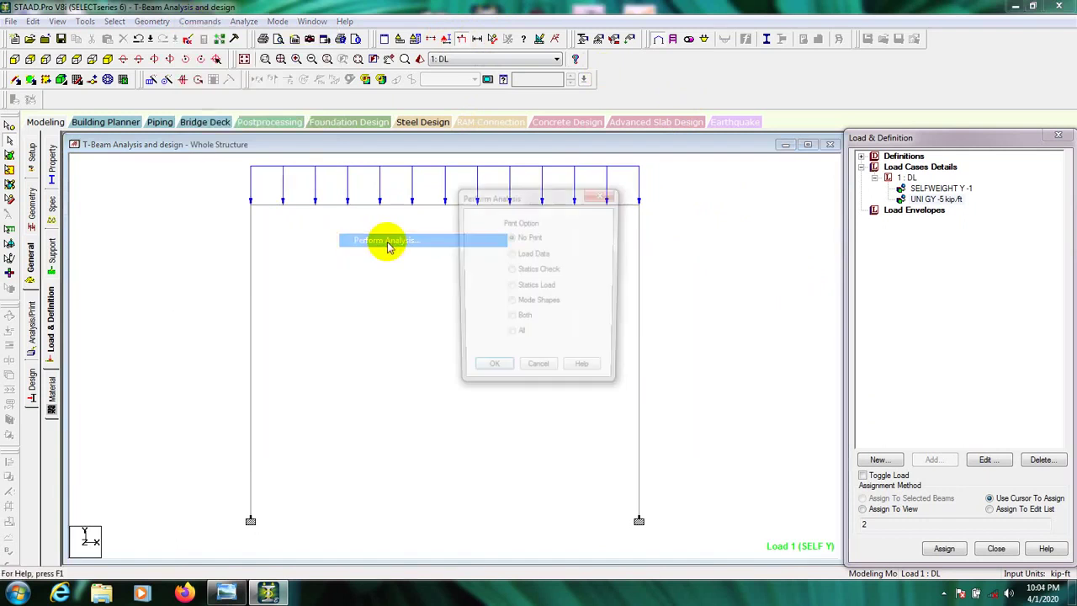
drag(513, 200, 448, 202)
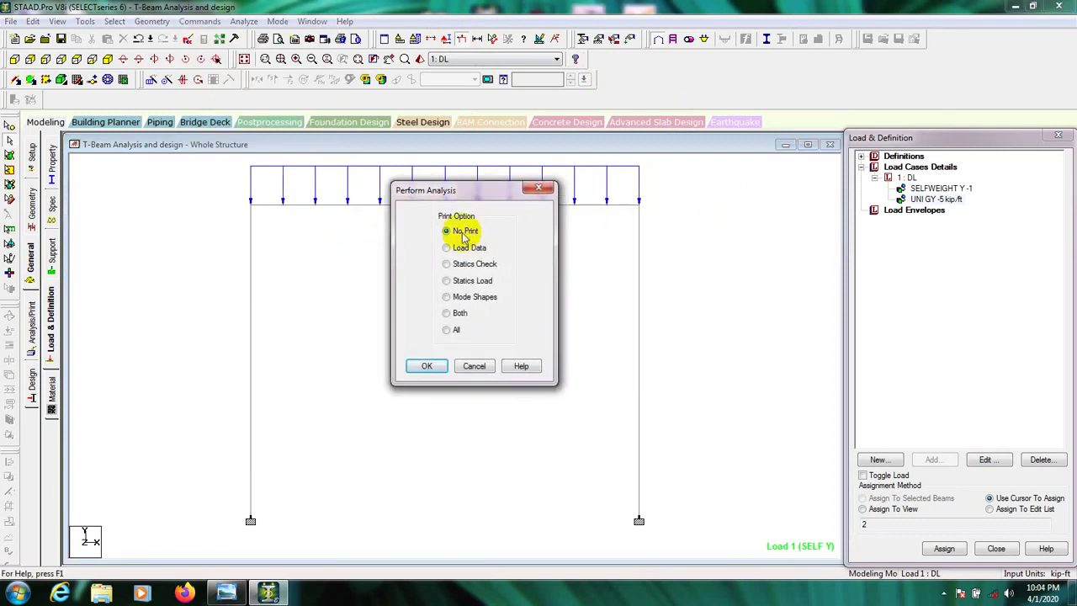
click(426, 370)
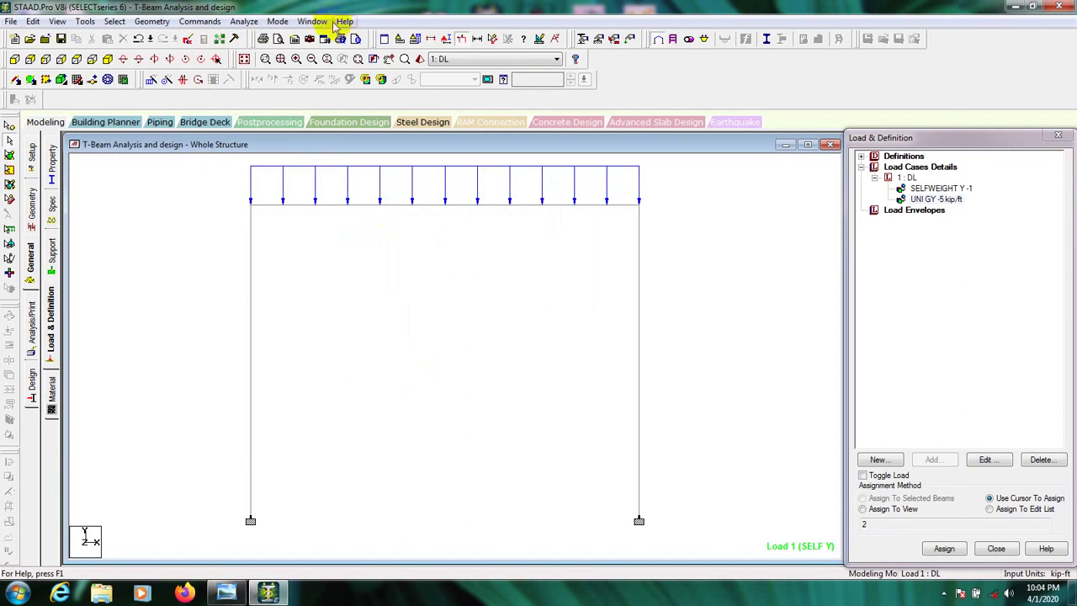
Run the analysis of the portal frame.
click(243, 22)
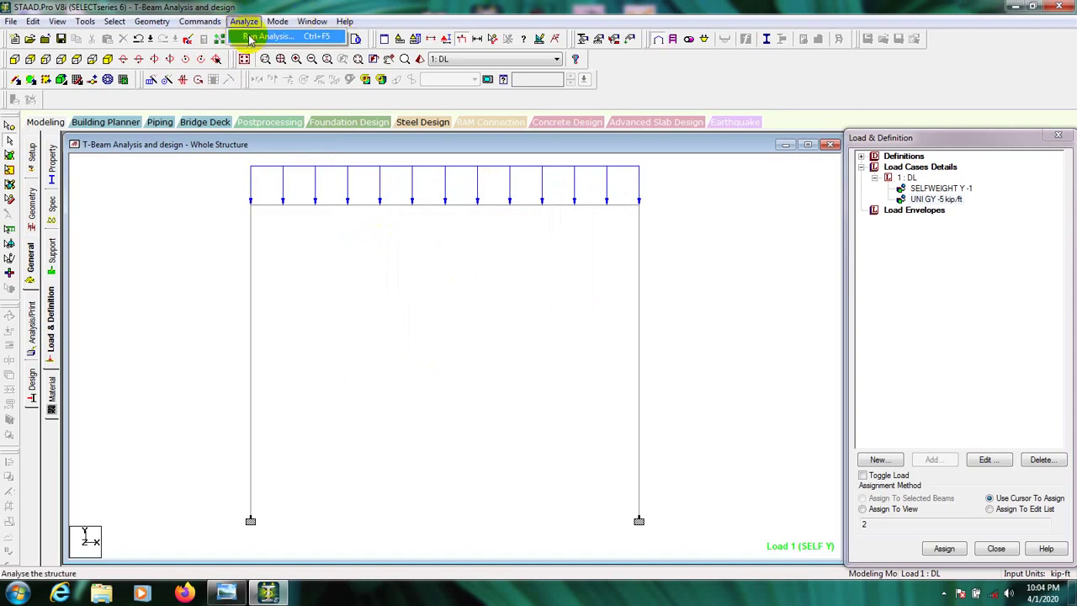
click(254, 36)
click(454, 314)
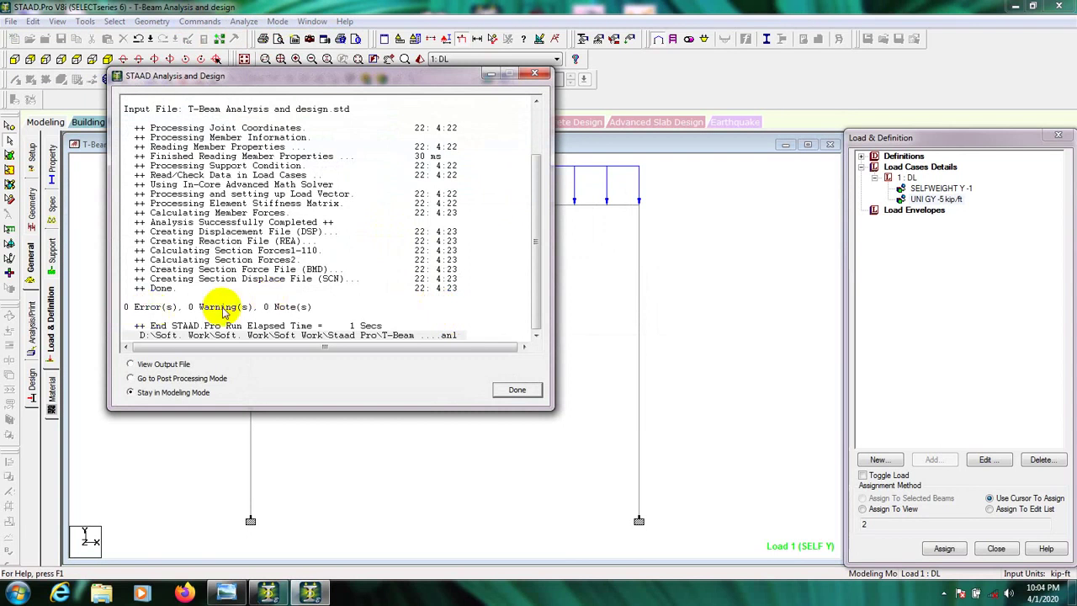
Finish the analysis run by going to Post Processing Mode with load case 1 DL selected for the results.
click(138, 378)
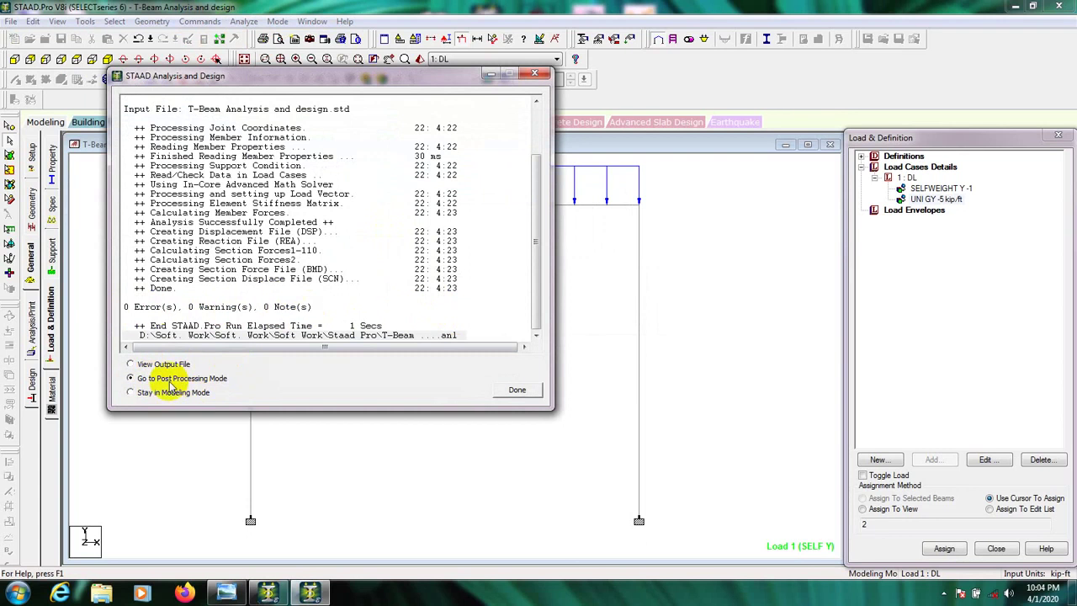
click(517, 391)
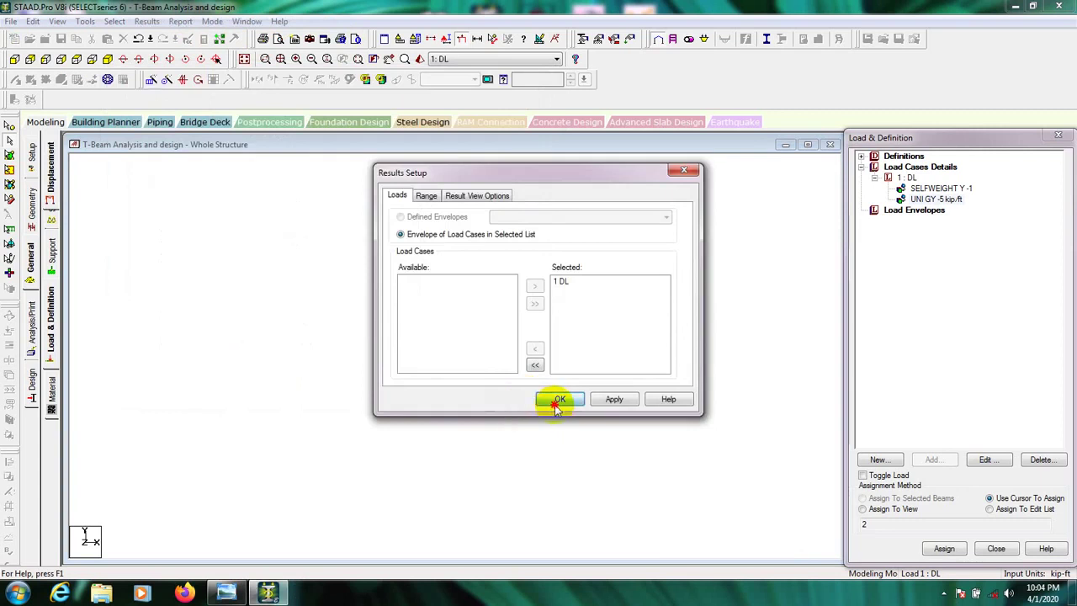
click(558, 400)
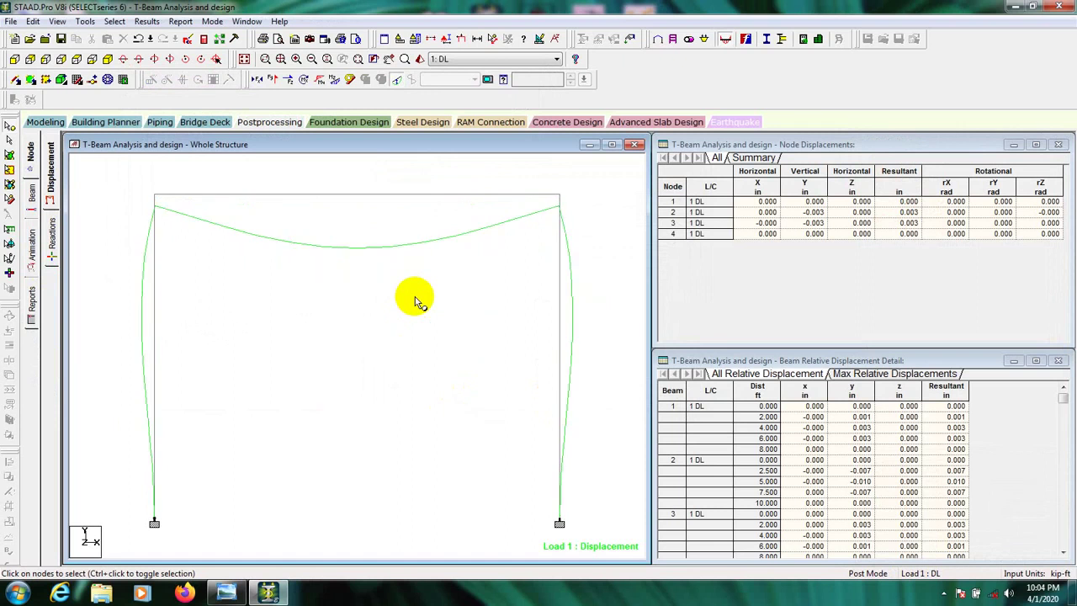
Hide the deflected shape and examine the frame's Shear Y diagram, followed by its Bending Z diagram.
click(395, 79)
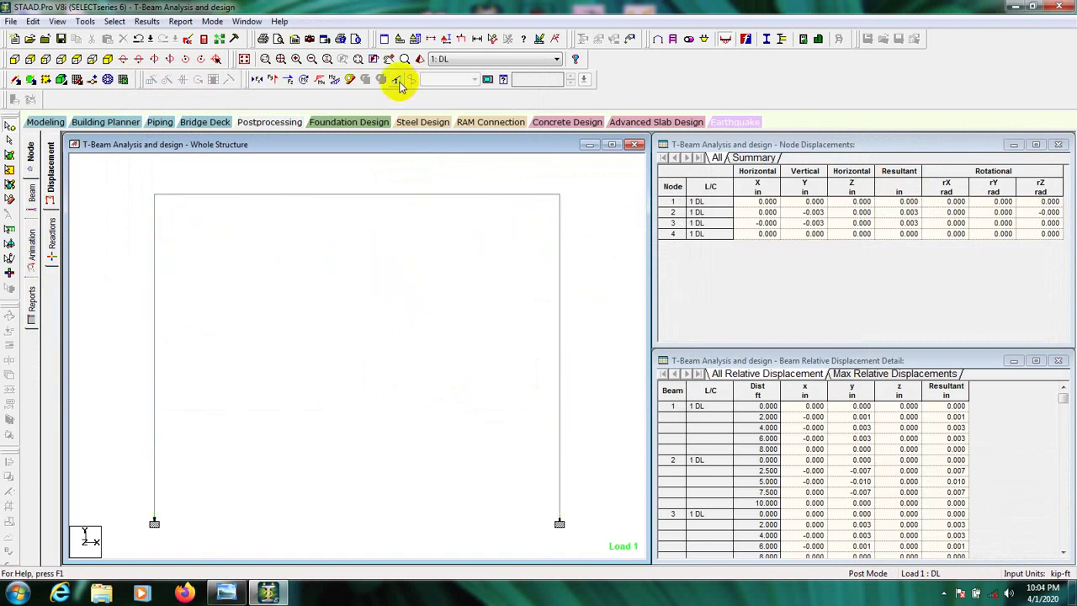
click(272, 79)
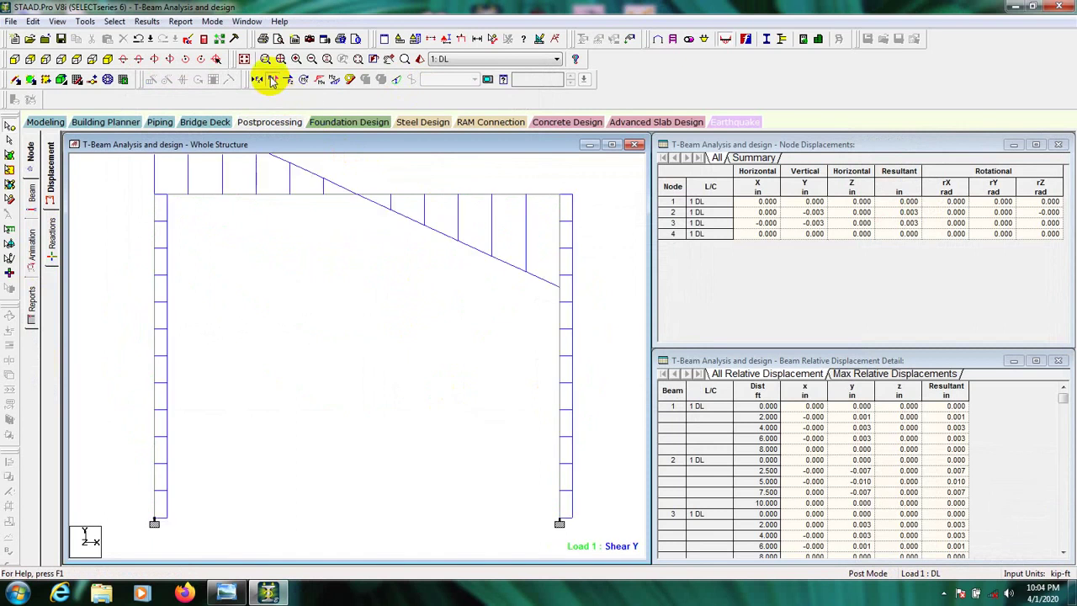
scroll(338, 328, down, 5)
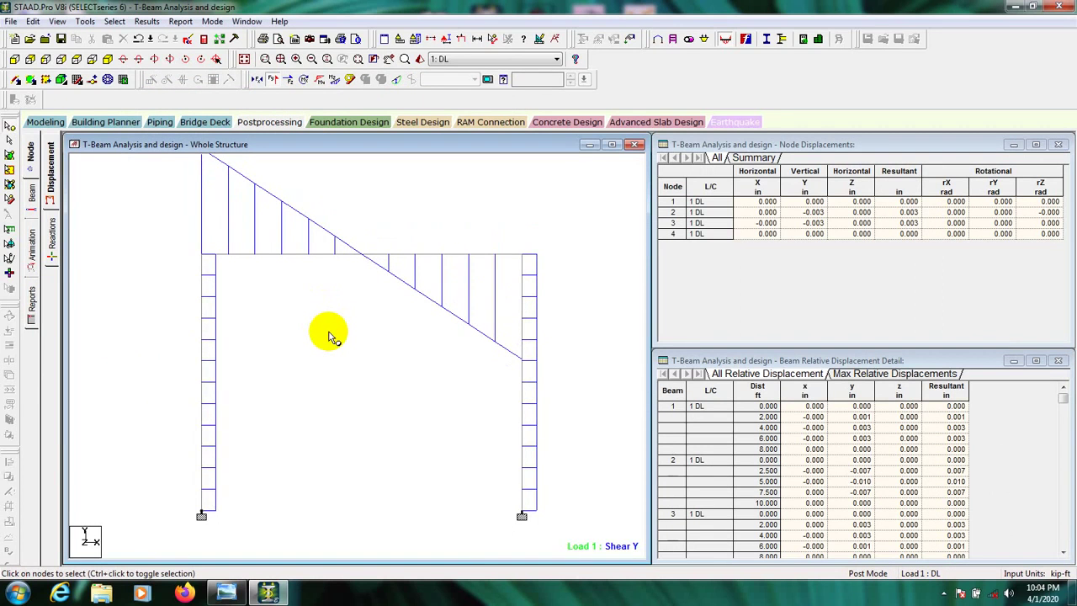
click(272, 80)
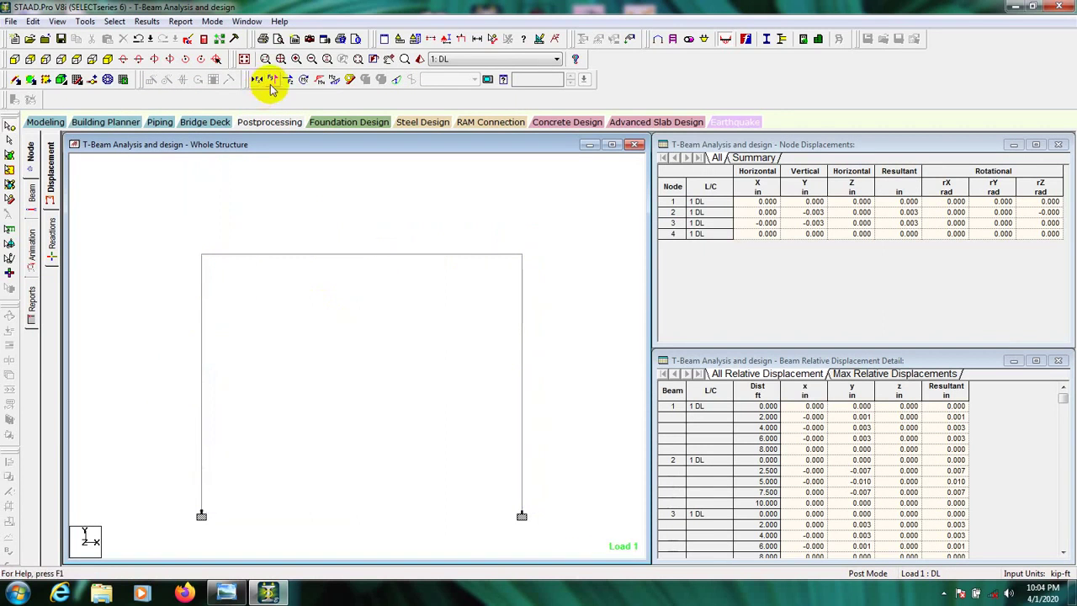
click(334, 80)
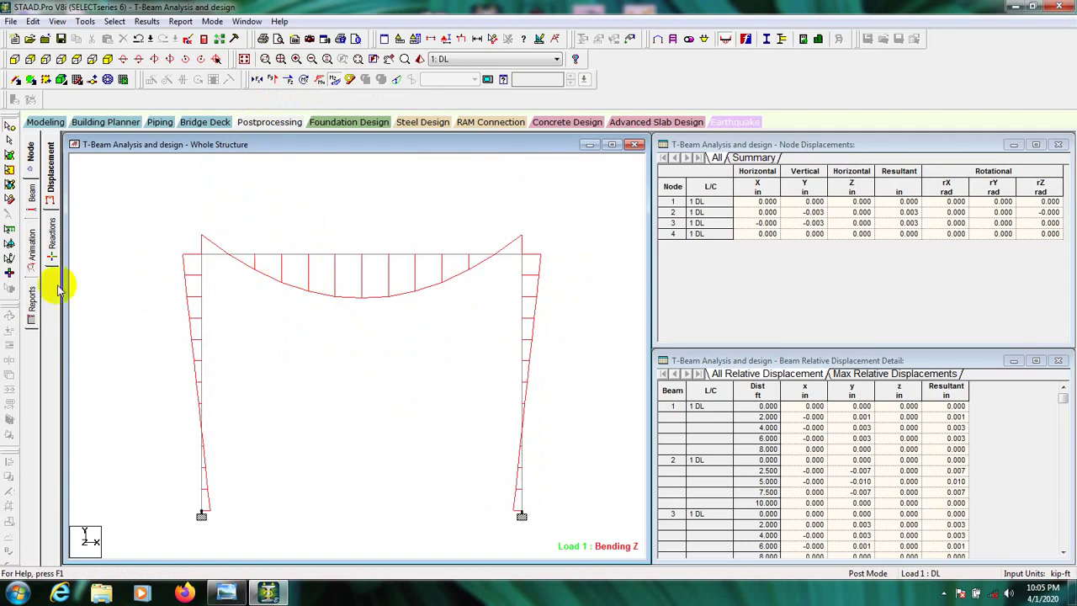
Display the support reactions and move both reaction labels inside the frame, above the supports, so they are fully readable.
click(54, 240)
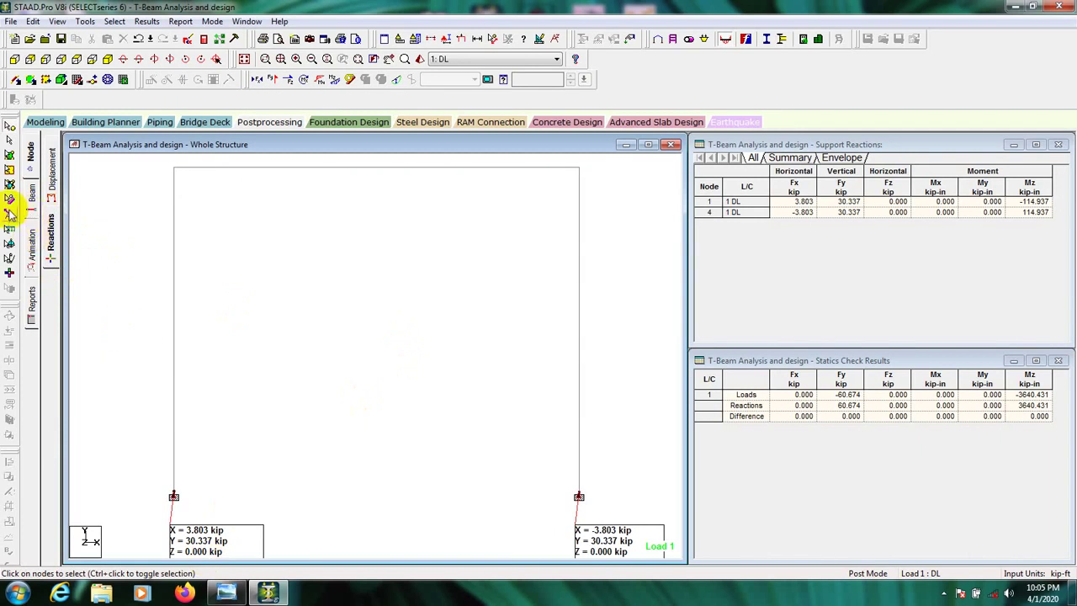
click(9, 214)
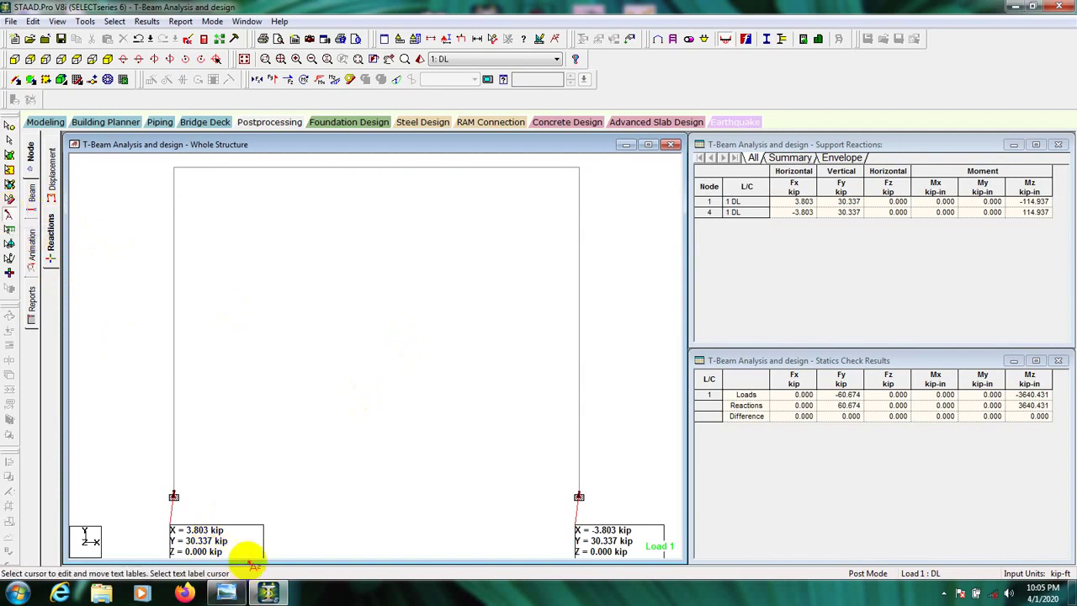
drag(220, 523, 257, 427)
drag(637, 542, 493, 420)
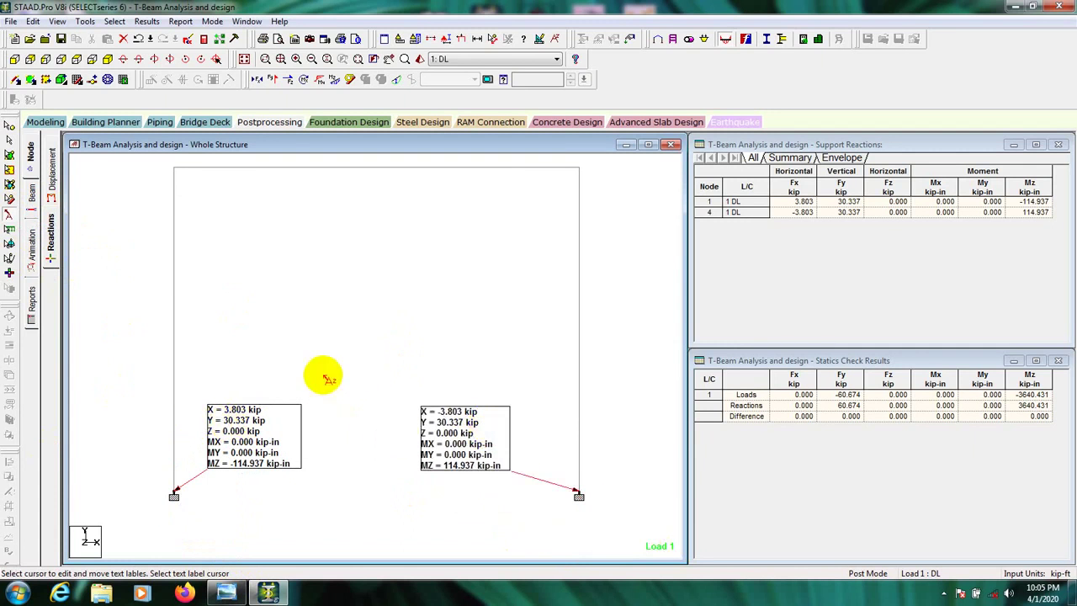